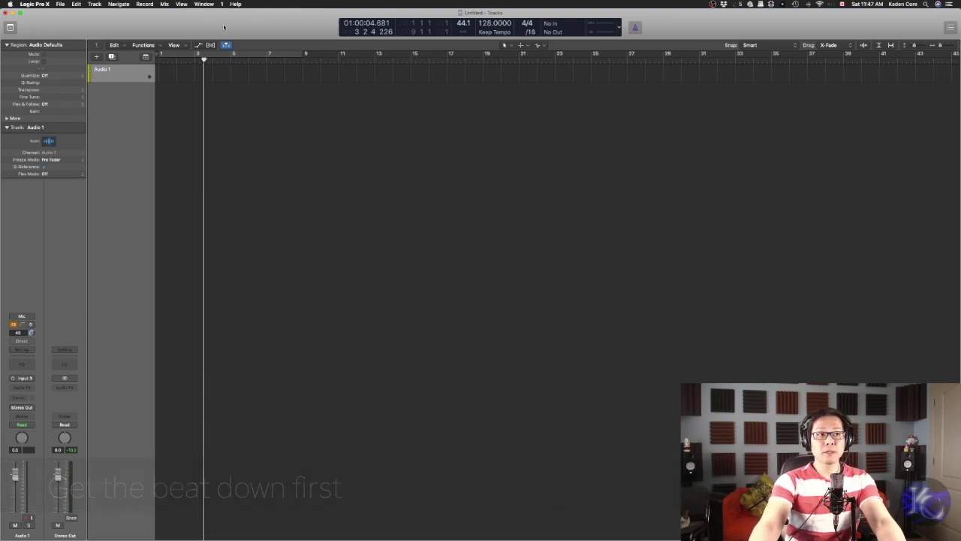
{"action": "left_click", "coordinate": [62, 4]}
{"action": "mouse_move", "coordinate": [86, 88]}
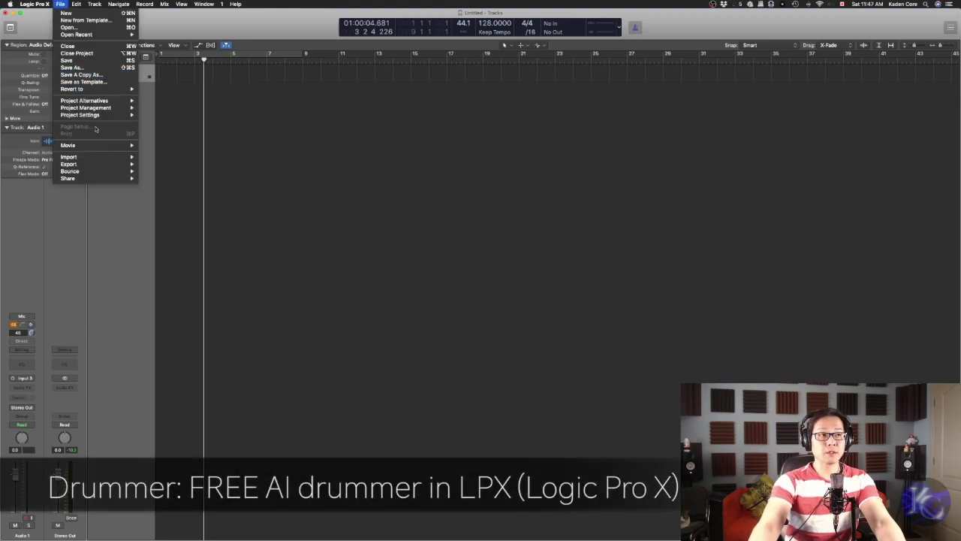
{"action": "left_click", "coordinate": [85, 191]}
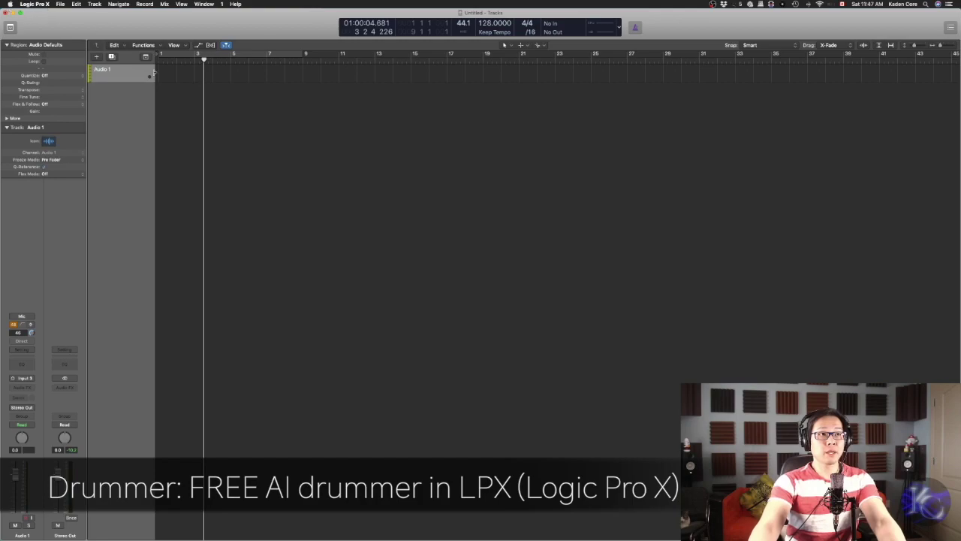
{"action": "left_click", "coordinate": [96, 58]}
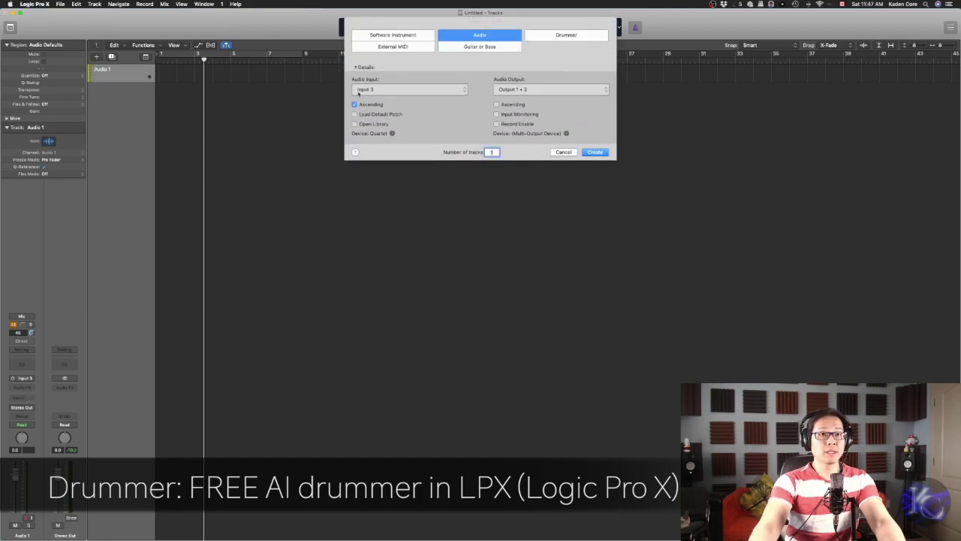
{"action": "left_click", "coordinate": [567, 153]}
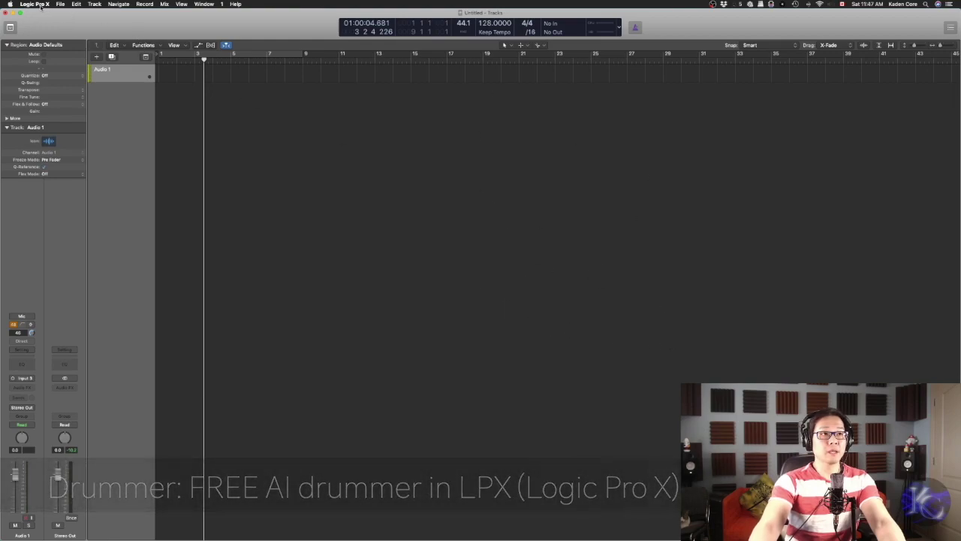
Check in the advanced preferences that Show Advanced Tools and all additional options are enabled, and close the preferences
{"action": "left_click", "coordinate": [42, 4]}
{"action": "mouse_move", "coordinate": [61, 25]}
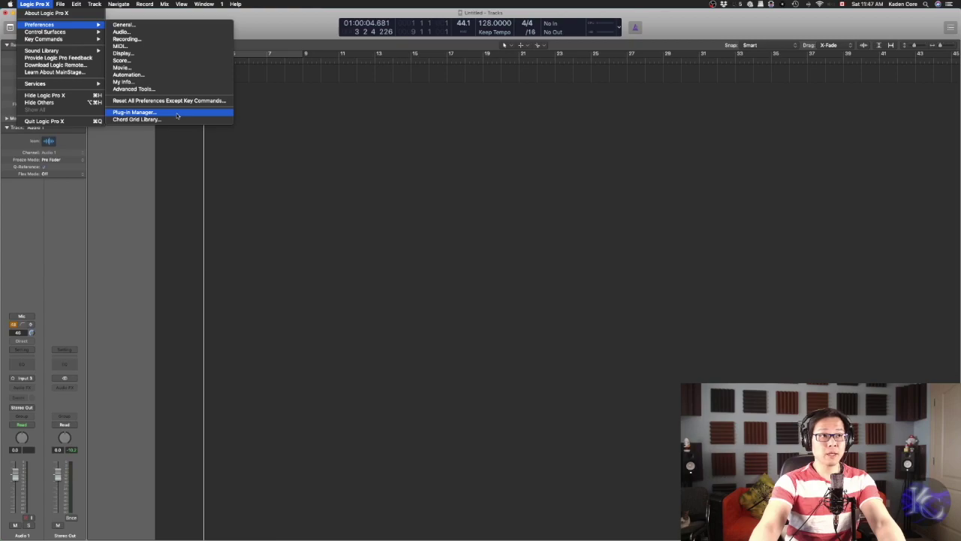
{"action": "left_click", "coordinate": [124, 25]}
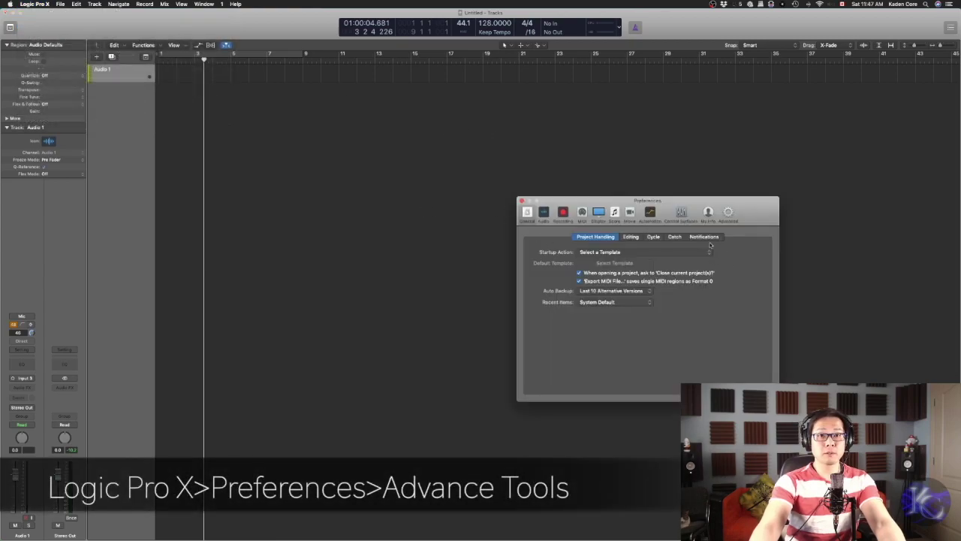
{"action": "left_click", "coordinate": [728, 213]}
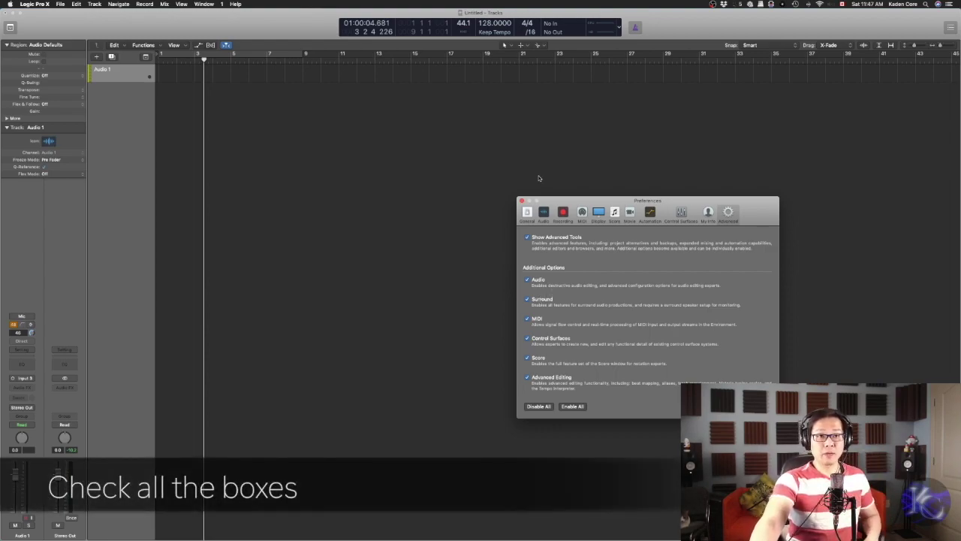
{"action": "left_click", "coordinate": [521, 201]}
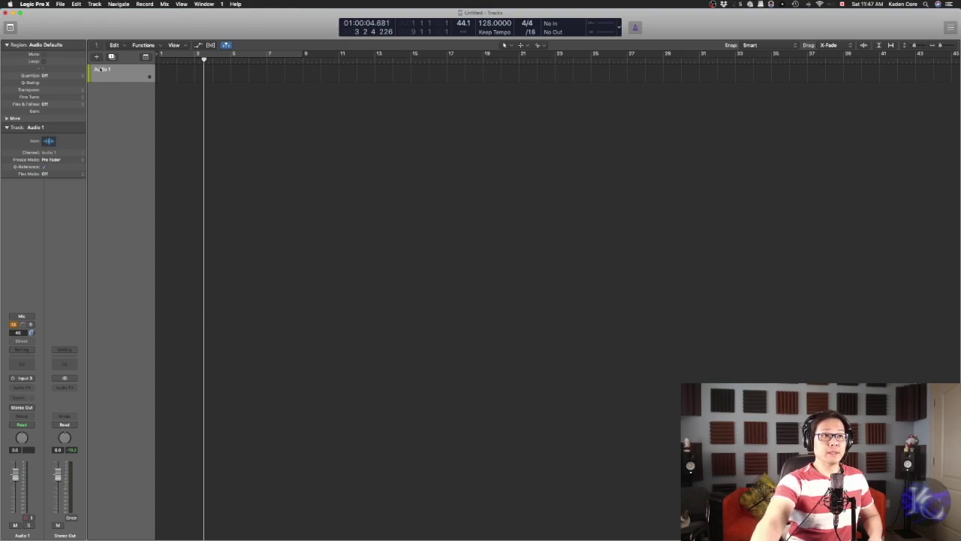
Create a new Drummer track with the Songwriter genre and Output 1 + 2
{"action": "left_click", "coordinate": [96, 57]}
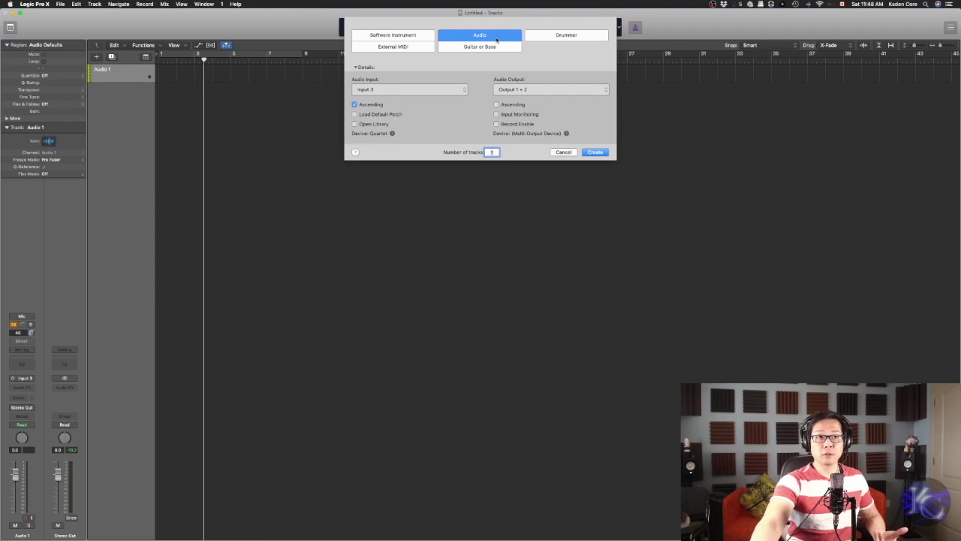
{"action": "left_click", "coordinate": [563, 38]}
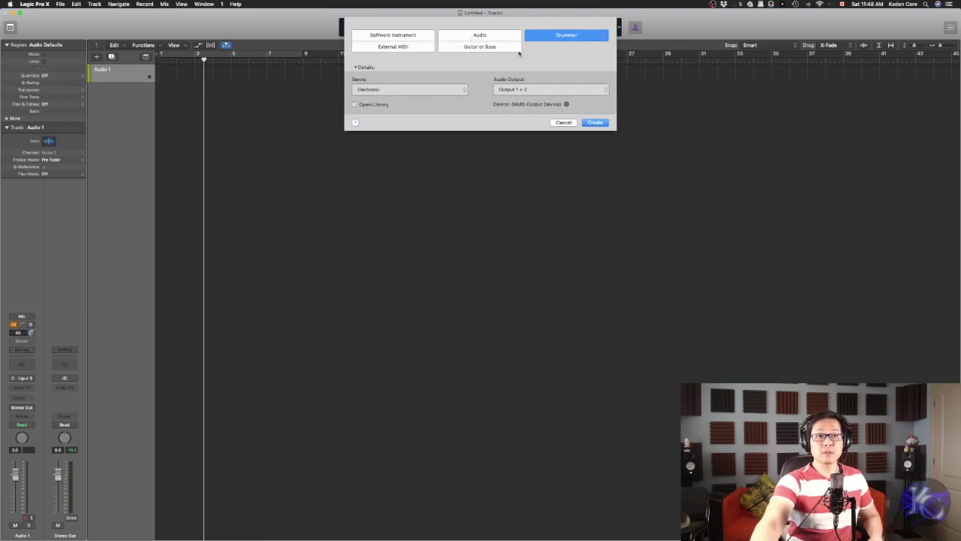
{"action": "left_click", "coordinate": [450, 90]}
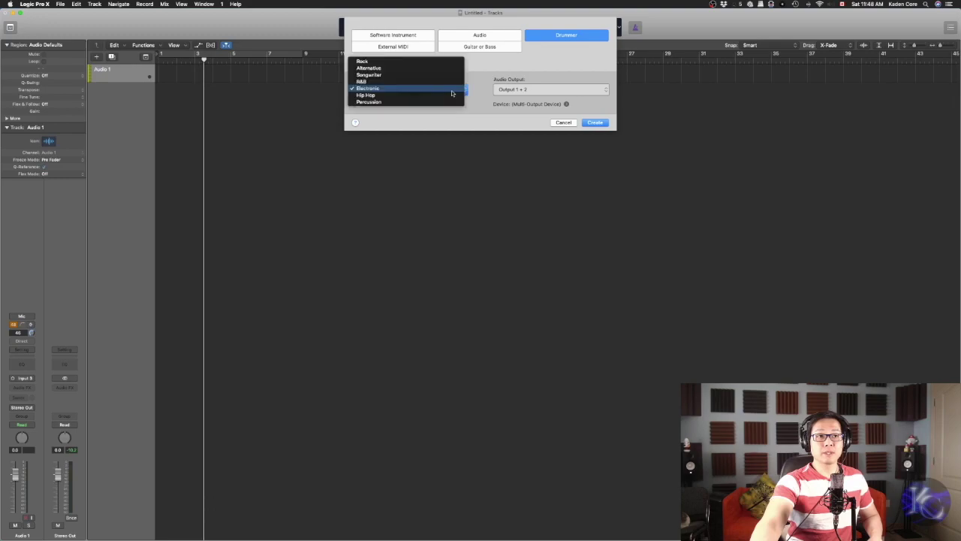
{"action": "left_click", "coordinate": [398, 75]}
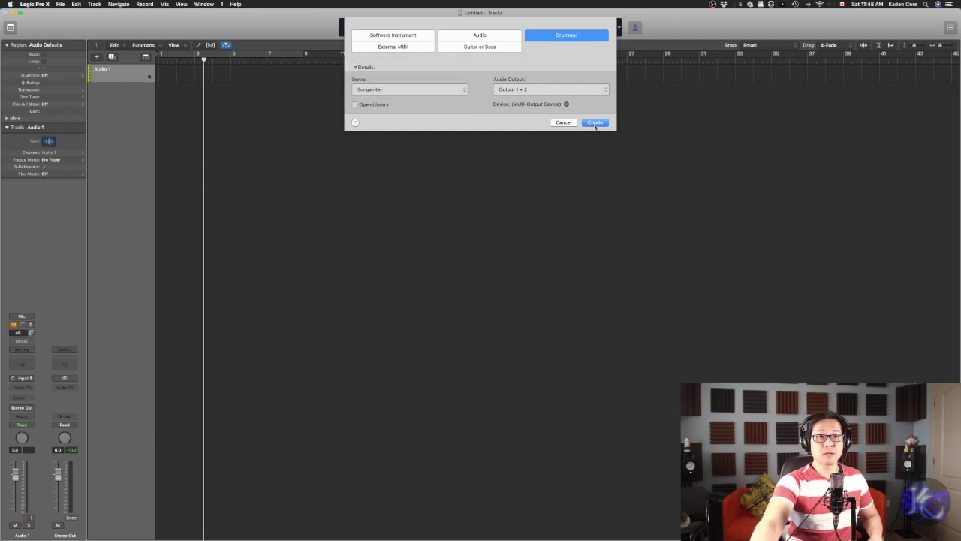
{"action": "key", "text": "Return"}
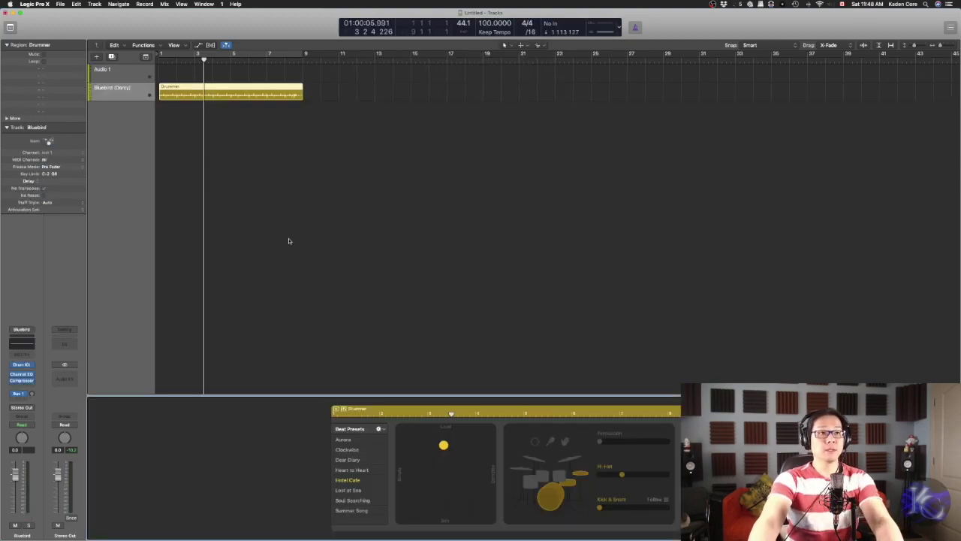
Loop the Drummer region and audition the beat presets from Aurora onward, settling on Lost at Sea
{"action": "key", "text": "z"}
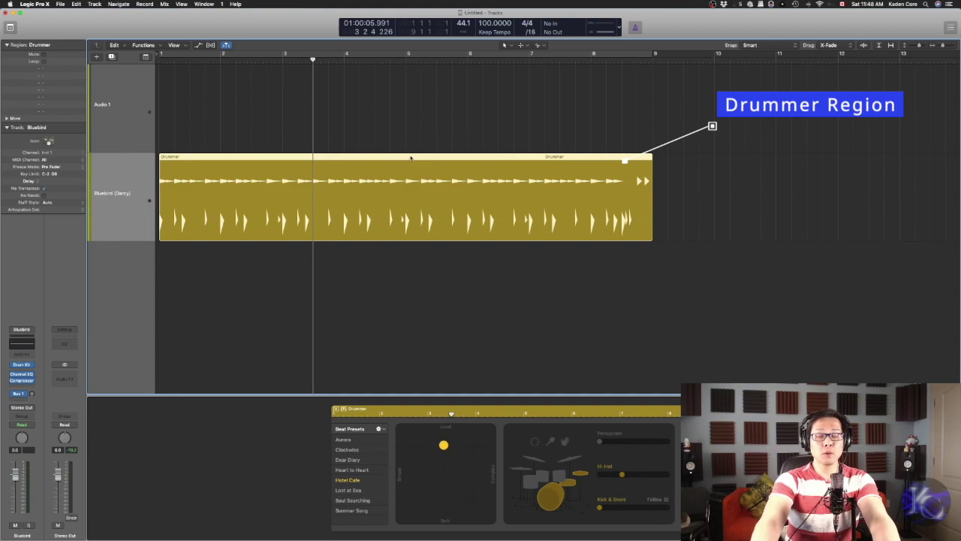
{"action": "key", "text": "c"}
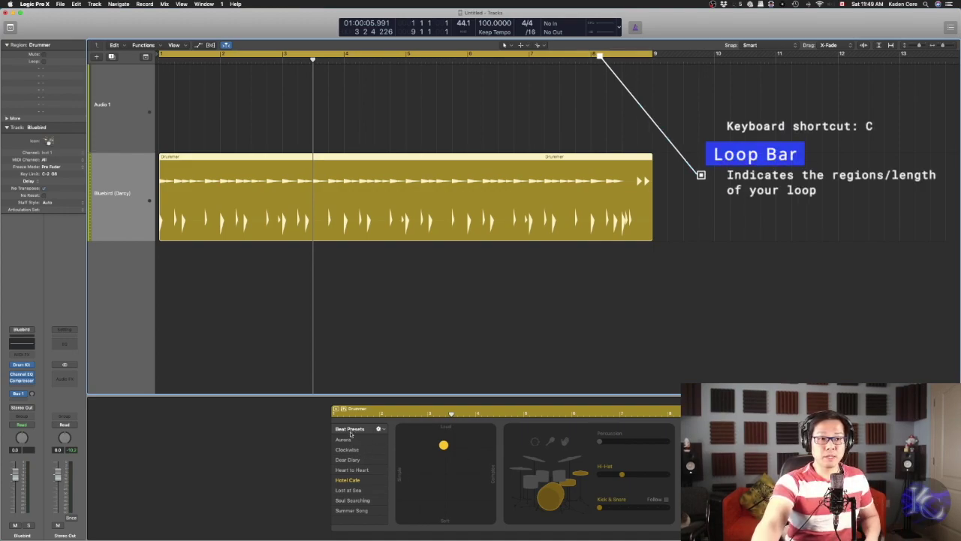
{"action": "left_click", "coordinate": [352, 442]}
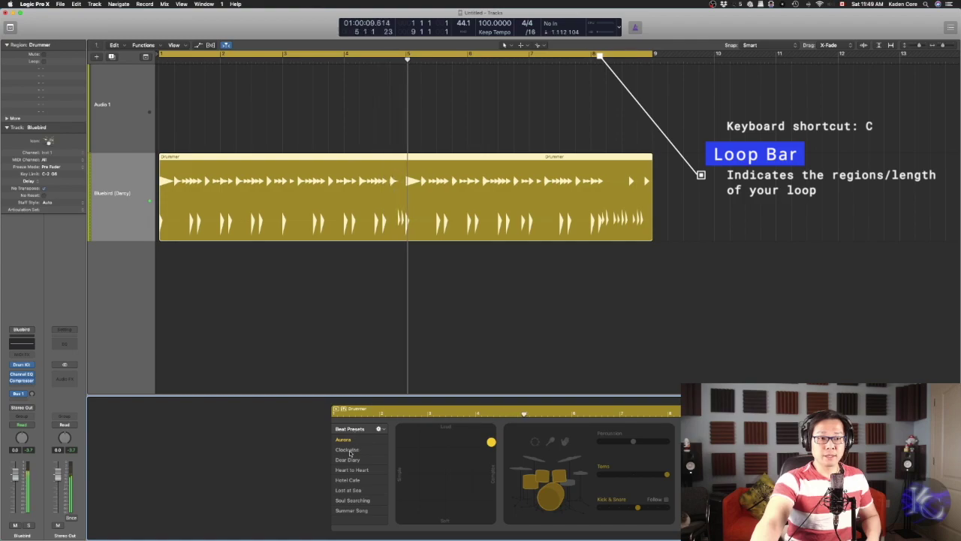
{"action": "left_click", "coordinate": [352, 449]}
{"action": "left_click", "coordinate": [354, 461]}
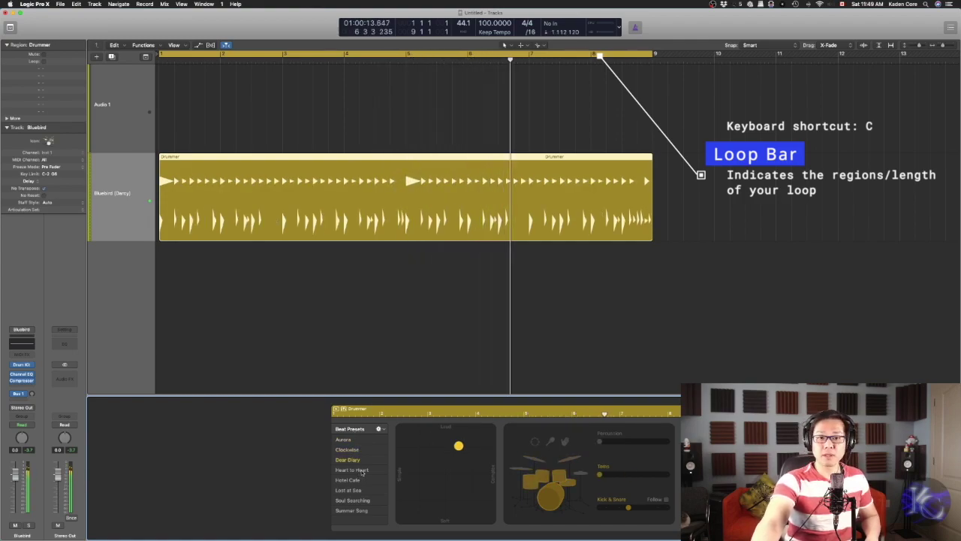
{"action": "left_click", "coordinate": [360, 470]}
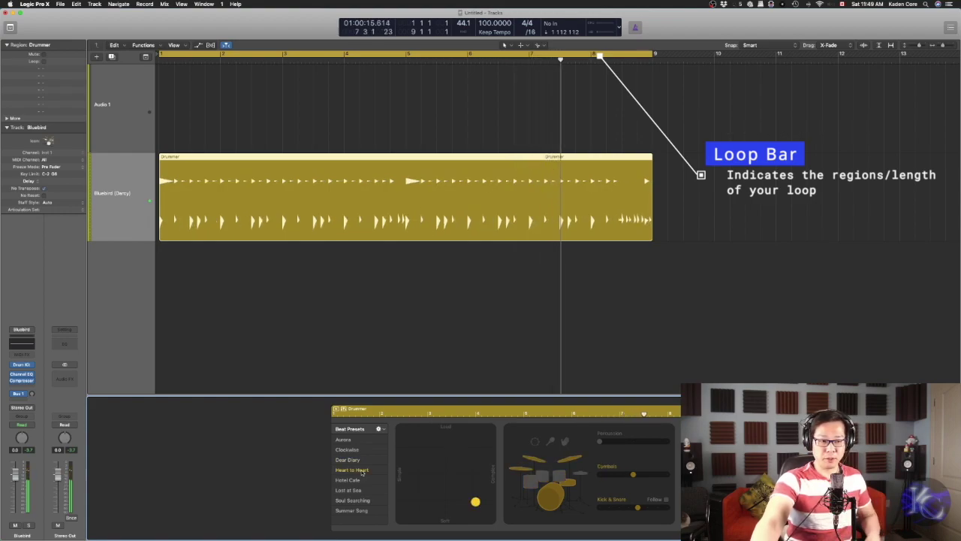
{"action": "left_click", "coordinate": [356, 480]}
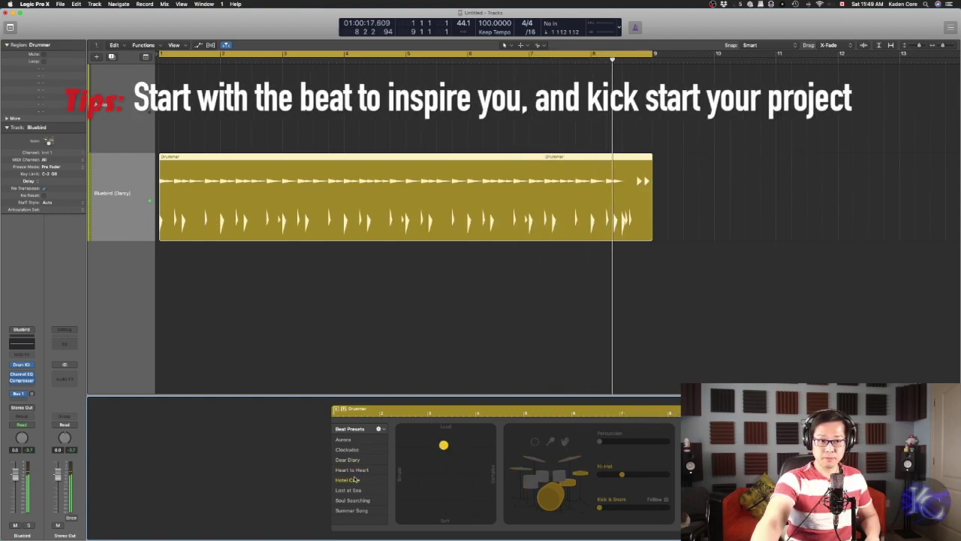
{"action": "left_click", "coordinate": [358, 491]}
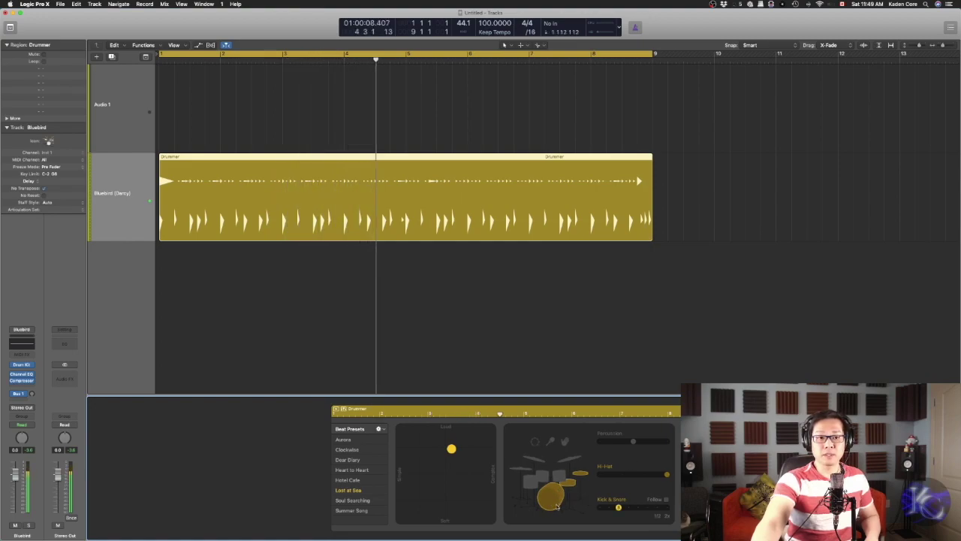
Try several Hi-Hat and Kick & Snare patterns, leaving Hi-Hat on its third variation and Kick & Snare on its second
{"action": "left_click", "coordinate": [608, 474]}
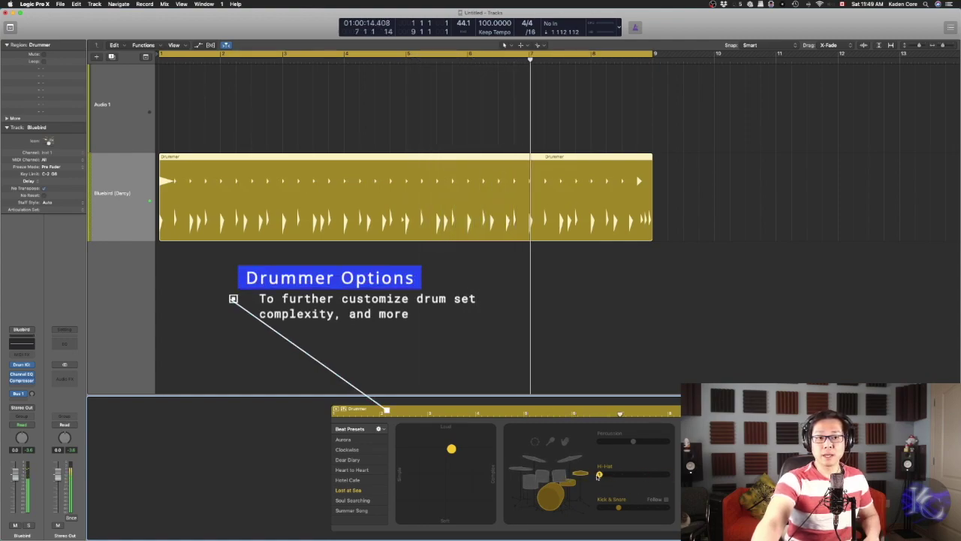
{"action": "left_click", "coordinate": [644, 475]}
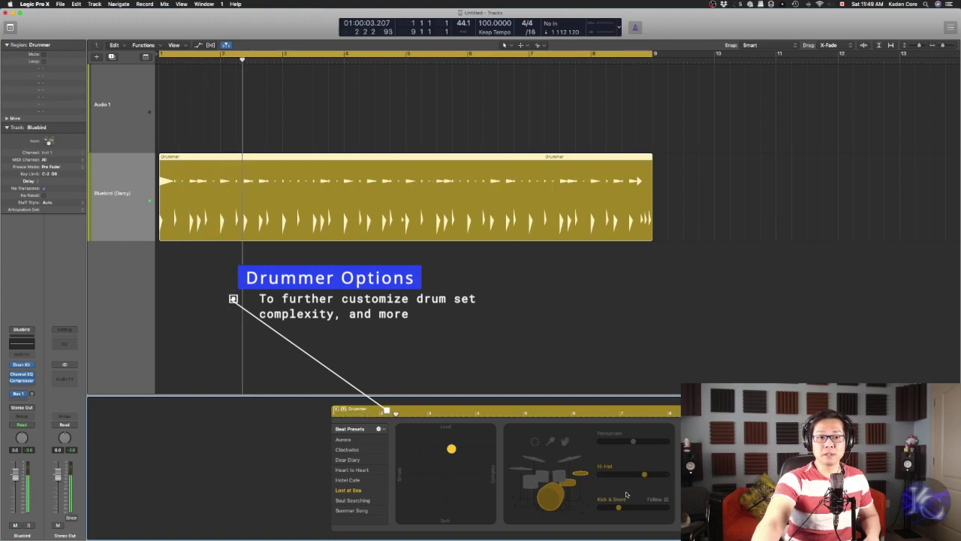
{"action": "left_click_drag", "start_coordinate": [606, 507], "coordinate": [605, 509]}
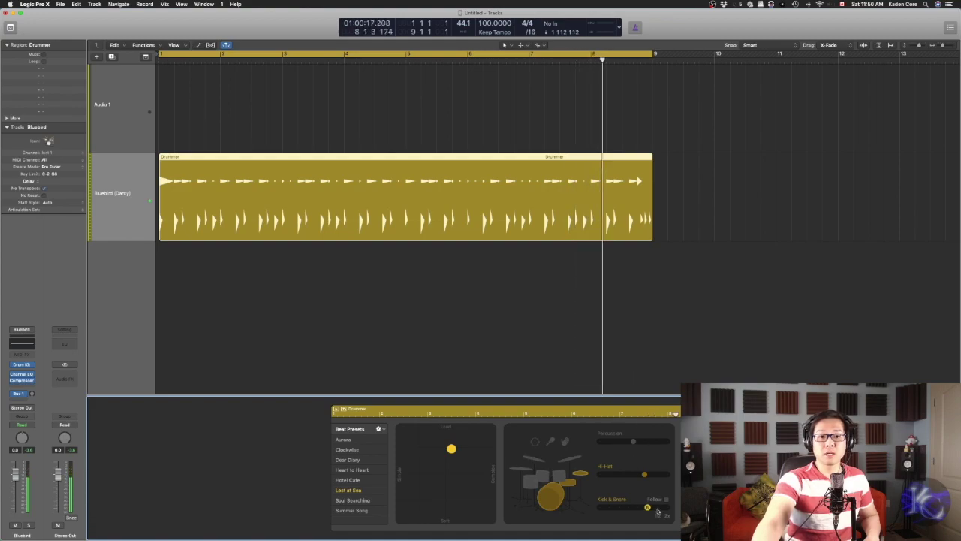
{"action": "left_click", "coordinate": [657, 507]}
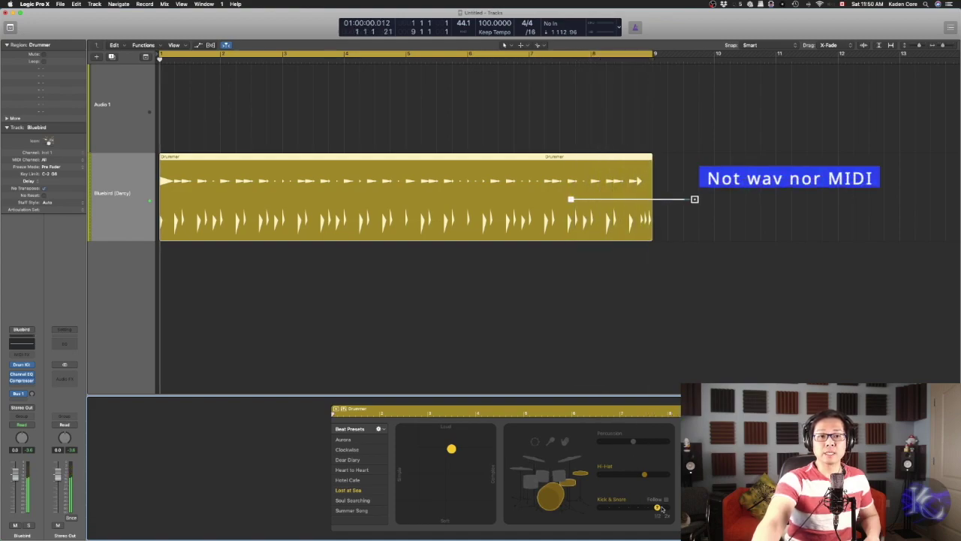
{"action": "left_click", "coordinate": [628, 508]}
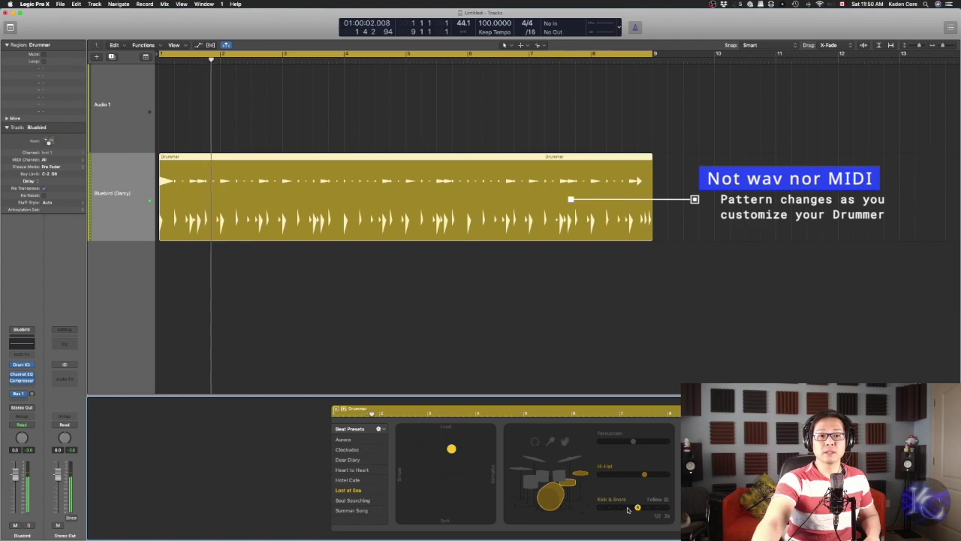
{"action": "left_click", "coordinate": [611, 508]}
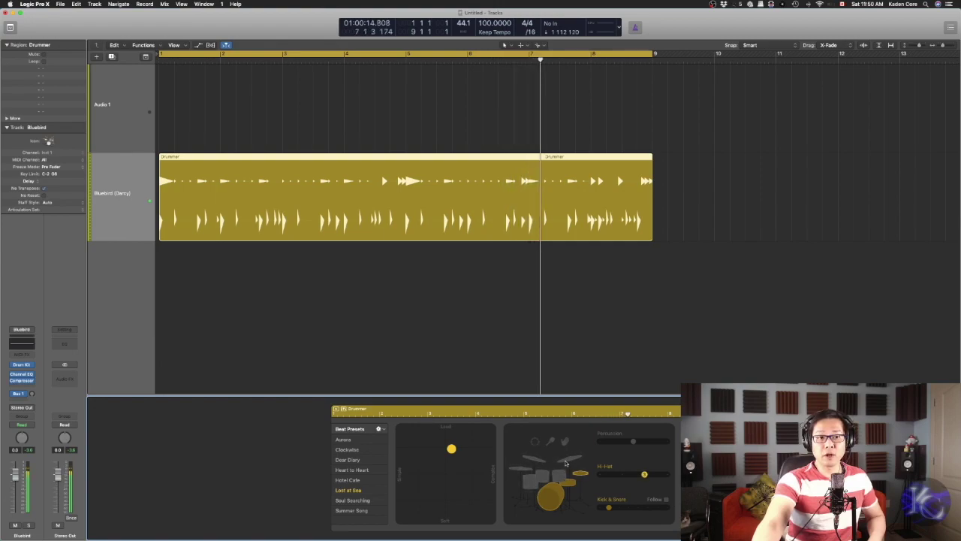
Try the cymbals in place of the hi-hat, ending with the toms at their highest pattern variation
{"action": "left_click", "coordinate": [536, 460]}
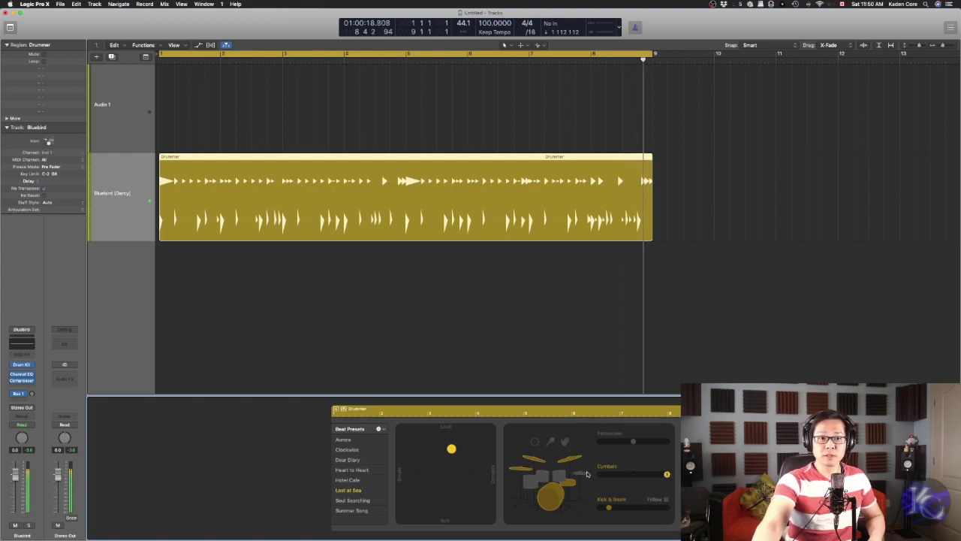
{"action": "left_click", "coordinate": [546, 478]}
{"action": "left_click_drag", "start_coordinate": [633, 479], "coordinate": [653, 476]}
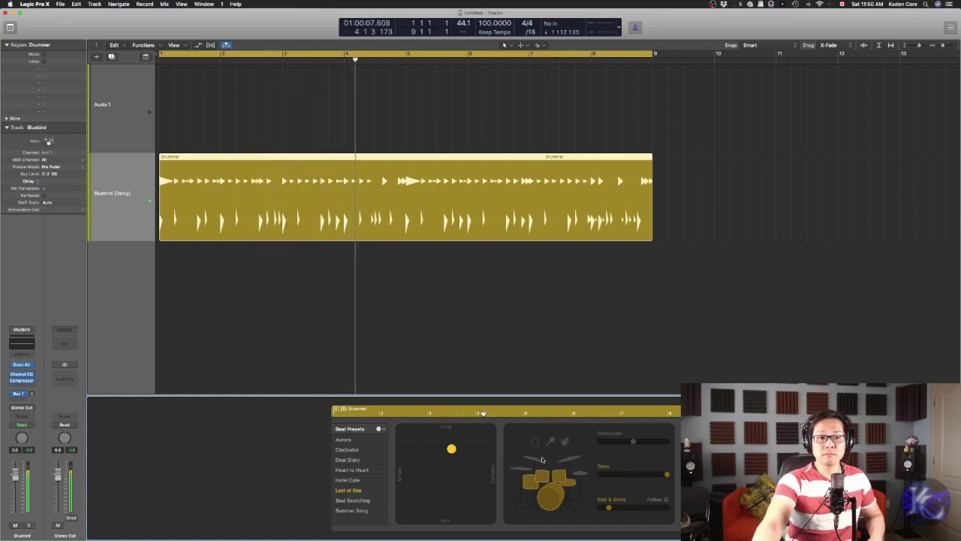
Try the handclap and shaker as percussion, ending with the tambourine at its highest pattern variation
{"action": "left_click", "coordinate": [565, 442]}
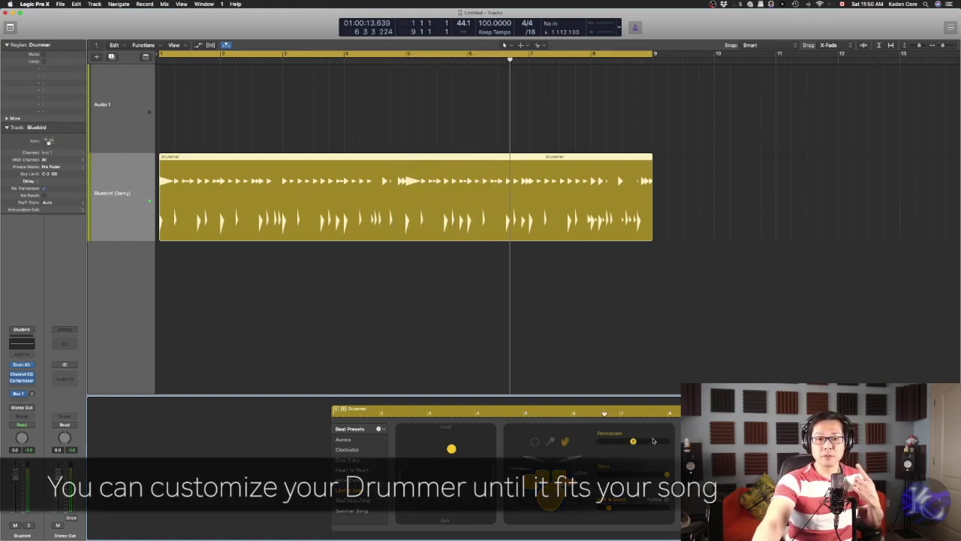
{"action": "left_click", "coordinate": [561, 443]}
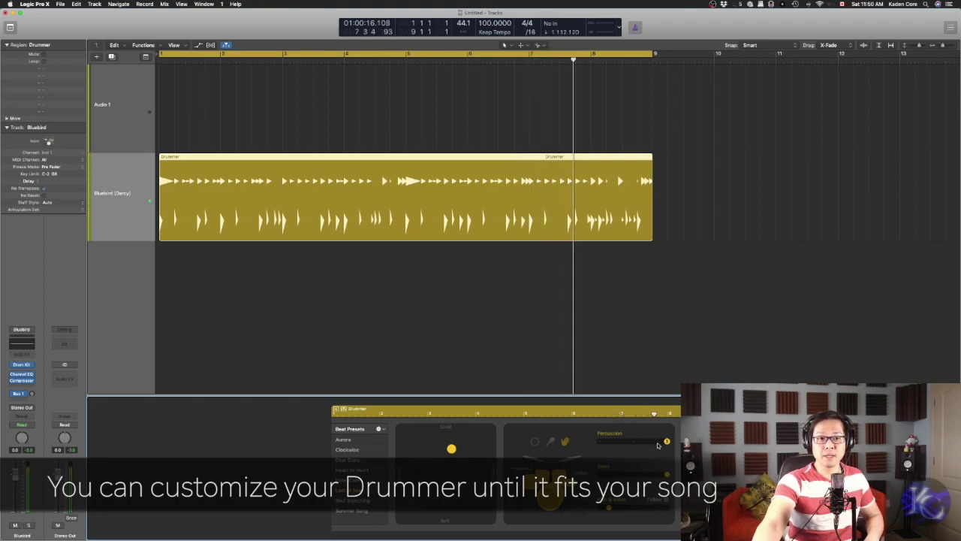
{"action": "left_click", "coordinate": [536, 443]}
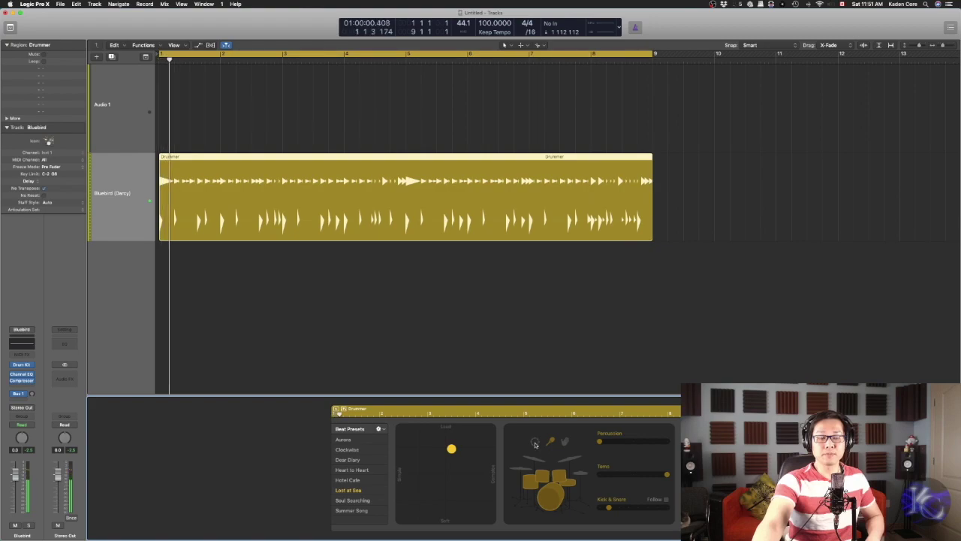
{"action": "left_click", "coordinate": [630, 442]}
{"action": "left_click_drag", "start_coordinate": [628, 443], "coordinate": [667, 442]}
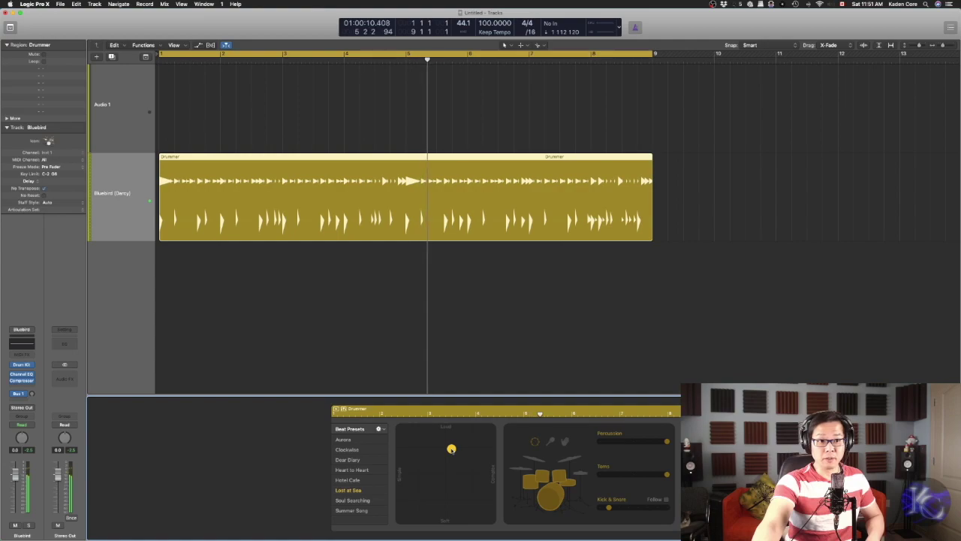
Try a louder and a softer feel on the Drummer's XY pad, ending near the soft and complex corner
{"action": "left_click_drag", "start_coordinate": [451, 448], "coordinate": [446, 432]}
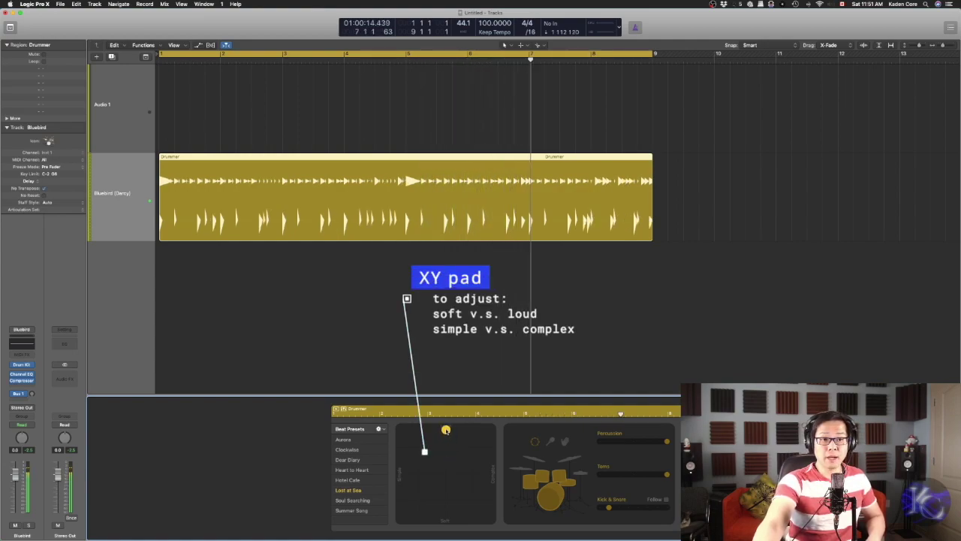
{"action": "left_click_drag", "start_coordinate": [446, 433], "coordinate": [446, 512]}
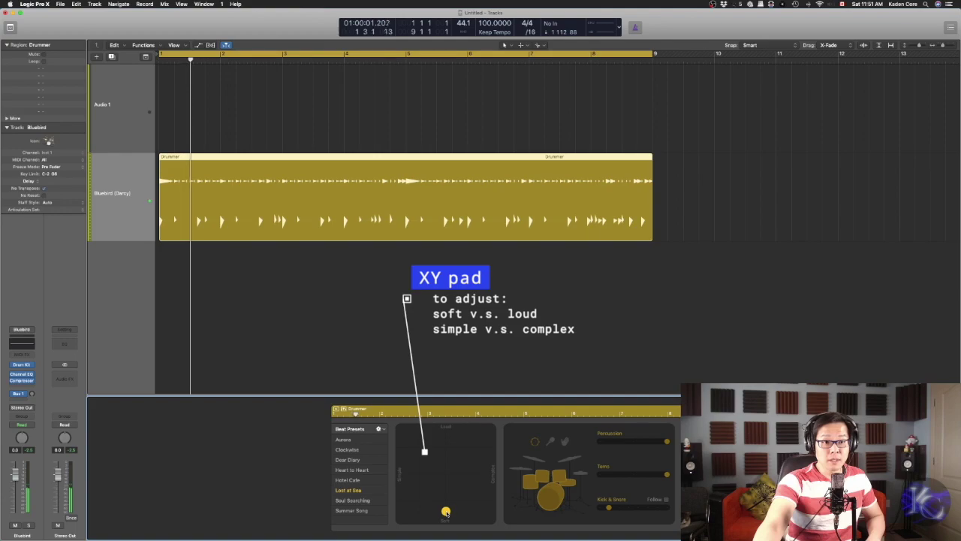
{"action": "left_click_drag", "start_coordinate": [446, 511], "coordinate": [480, 501]}
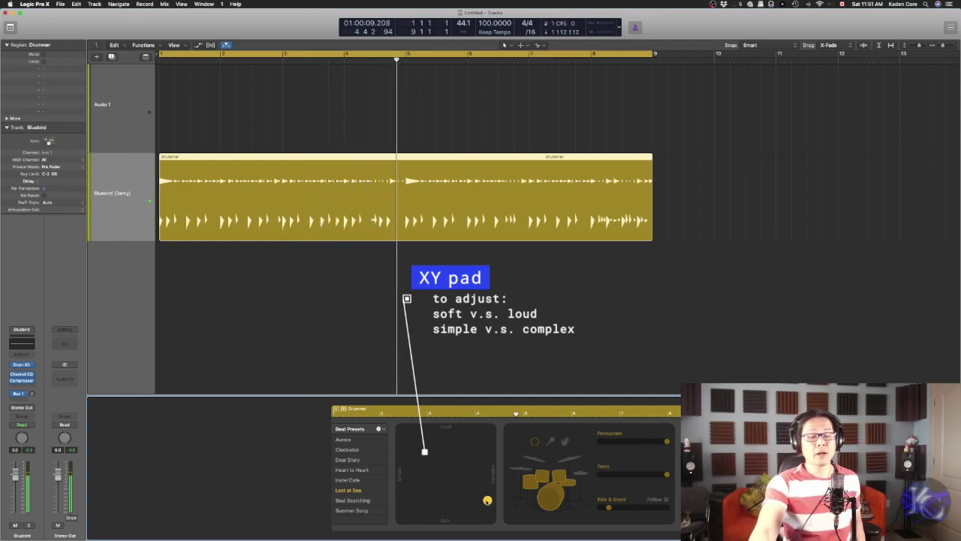
Try complex, simple and middle settings on the Drummer's XY pad, ending near the soft and simple corner
{"action": "left_click_drag", "start_coordinate": [487, 500], "coordinate": [481, 494]}
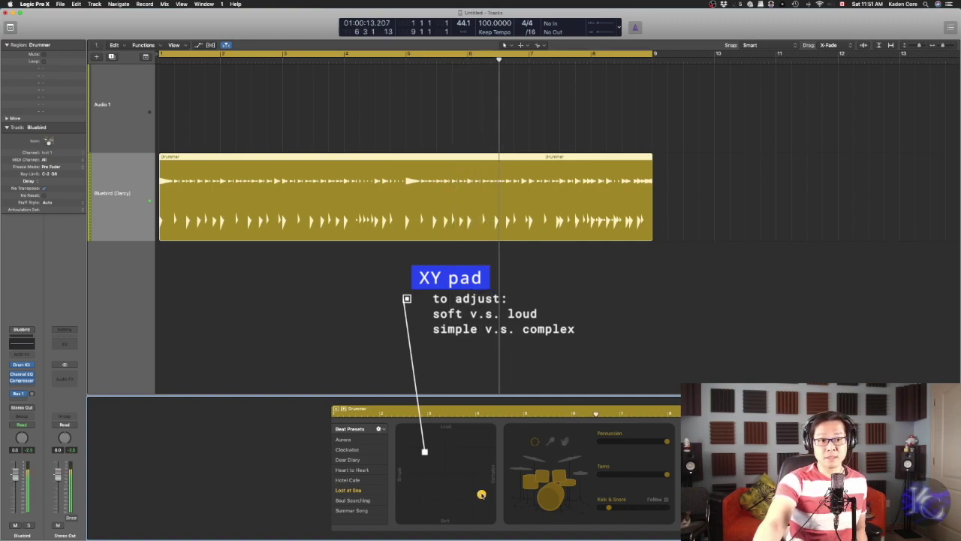
{"action": "left_click_drag", "start_coordinate": [481, 494], "coordinate": [491, 476]}
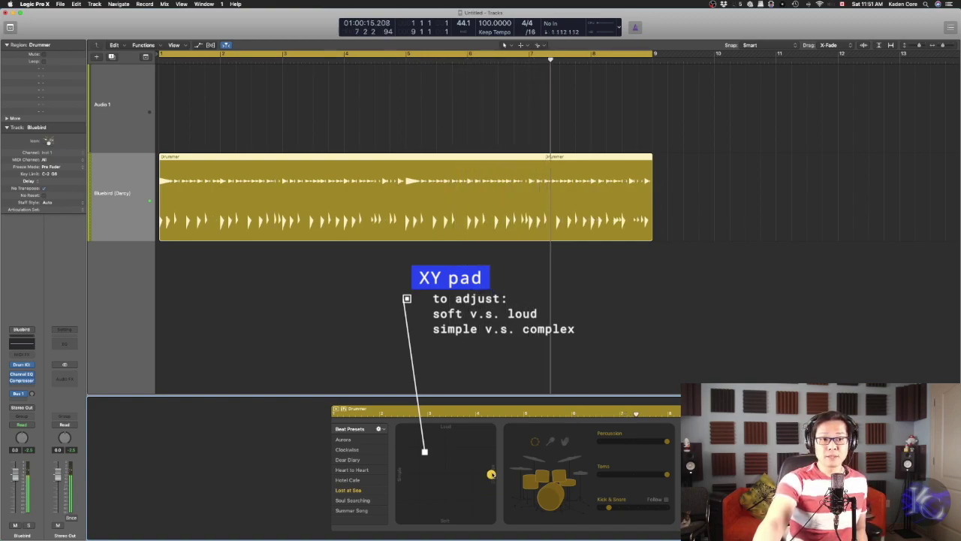
{"action": "left_click_drag", "start_coordinate": [491, 476], "coordinate": [404, 475]}
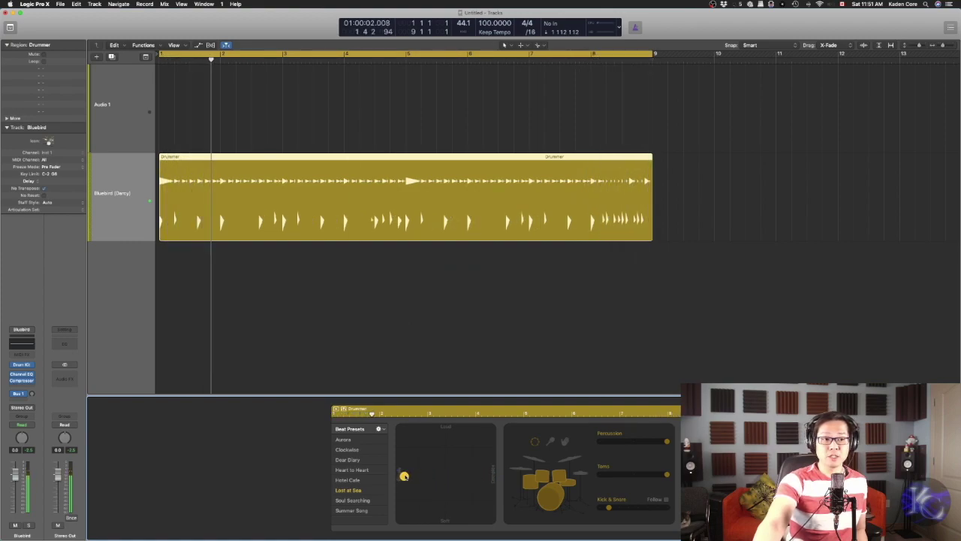
{"action": "left_click_drag", "start_coordinate": [404, 476], "coordinate": [399, 518]}
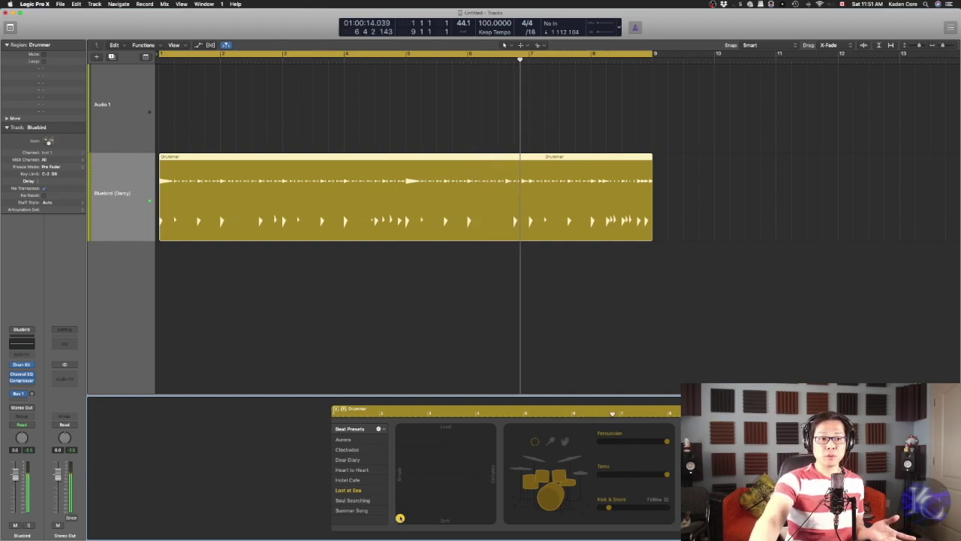
{"action": "left_click_drag", "start_coordinate": [400, 517], "coordinate": [447, 467]}
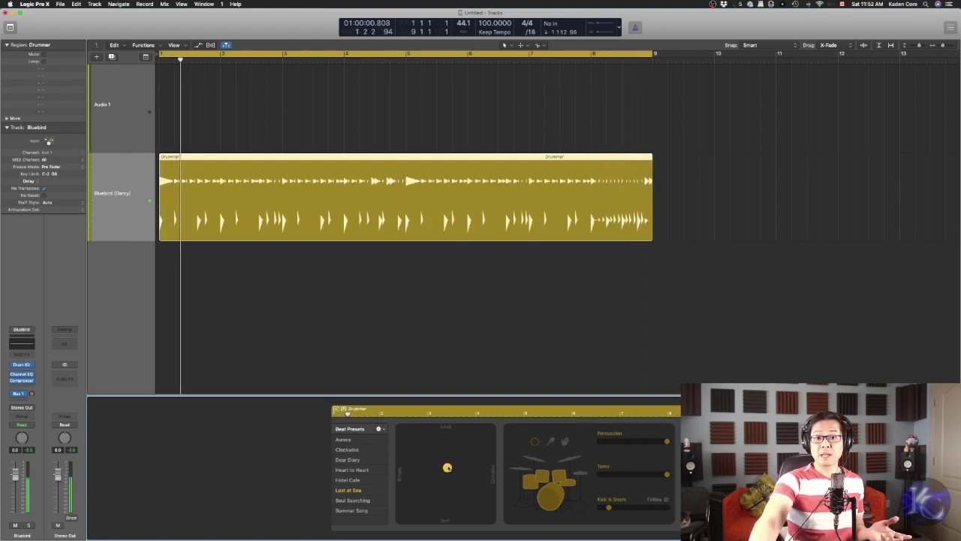
{"action": "mouse_move", "coordinate": [447, 467]}
{"action": "left_mouse_down"}
{"action": "mouse_move", "coordinate": [487, 430]}
{"action": "mouse_move", "coordinate": [448, 470]}
{"action": "left_mouse_up"}
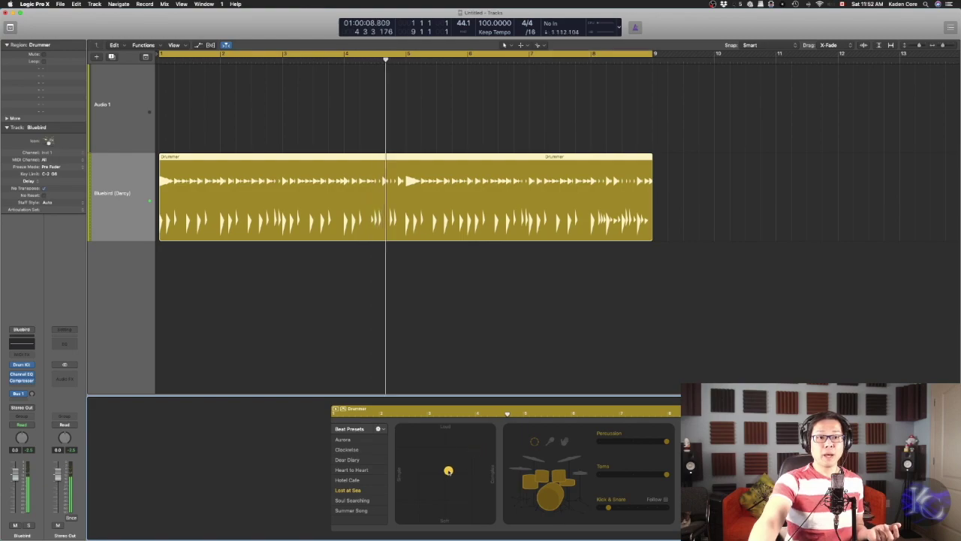
{"action": "scroll", "coordinate": [410, 305], "scroll_direction": "down", "scroll_amount": 6}
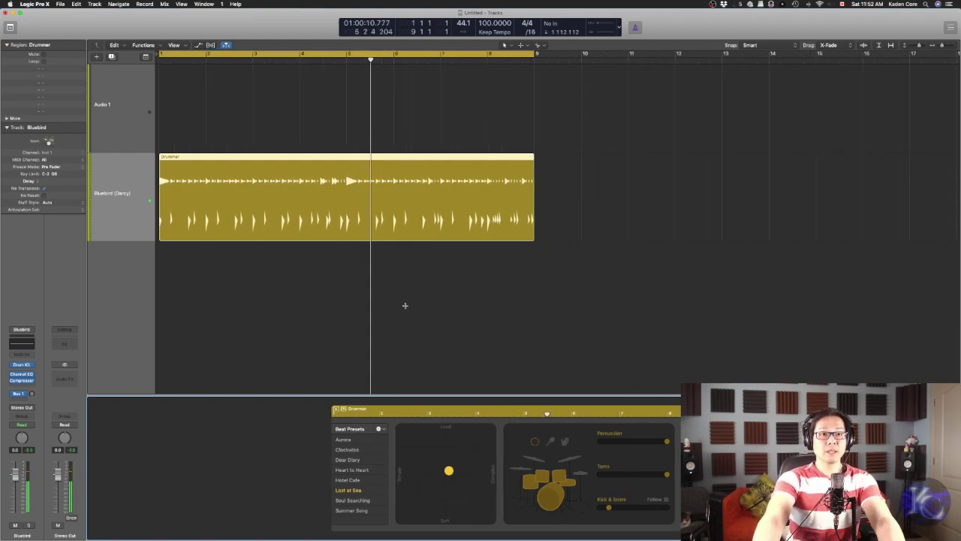
{"action": "left_click_drag", "start_coordinate": [421, 470], "coordinate": [402, 514]}
Trim the Drummer region to four bars, try it at about eight bars again, and end with it four bars long
{"action": "scroll", "coordinate": [367, 229], "scroll_direction": "up", "scroll_amount": 8}
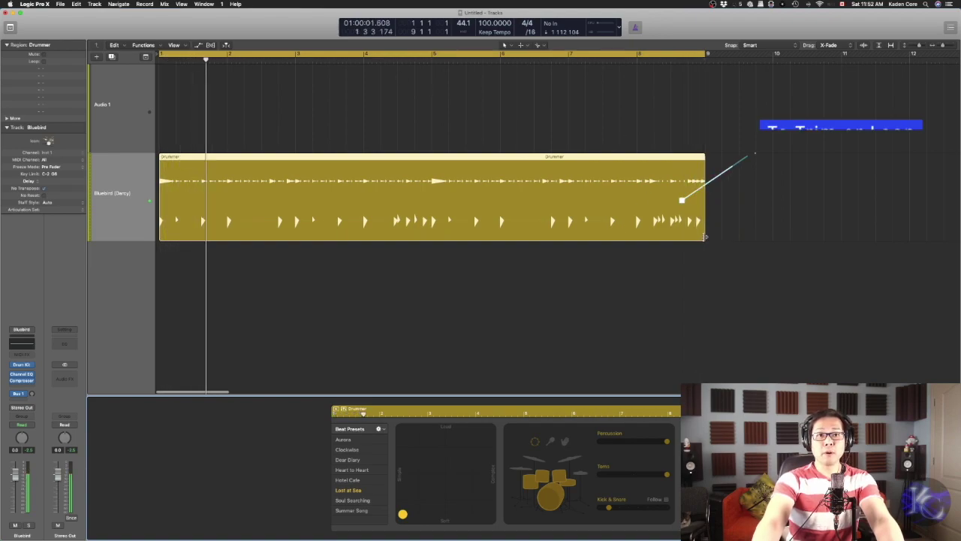
{"action": "left_click_drag", "start_coordinate": [705, 237], "coordinate": [432, 237]}
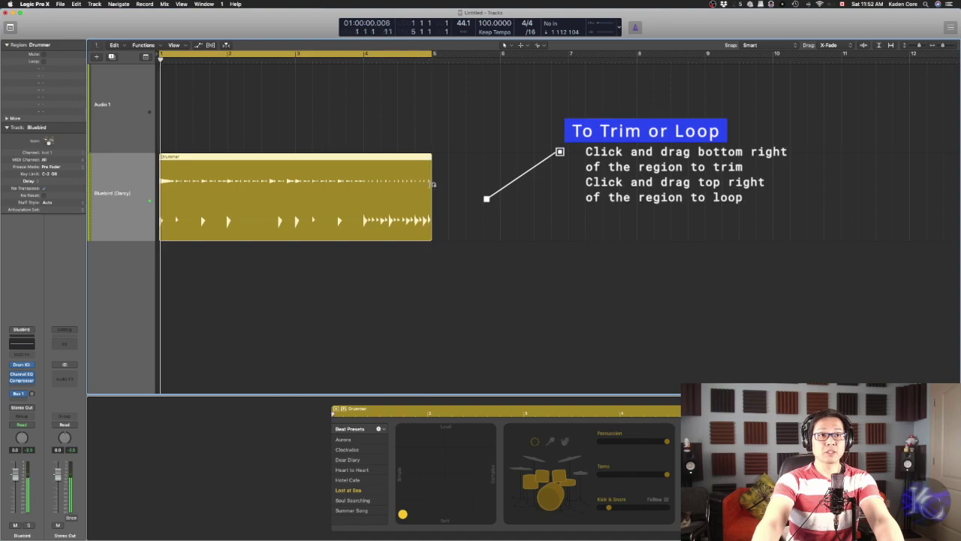
{"action": "mouse_move", "coordinate": [432, 156]}
{"action": "left_mouse_down"}
{"action": "mouse_move", "coordinate": [865, 158]}
{"action": "mouse_move", "coordinate": [431, 157]}
{"action": "left_mouse_up"}
{"action": "left_click_drag", "start_coordinate": [429, 236], "coordinate": [706, 235]}
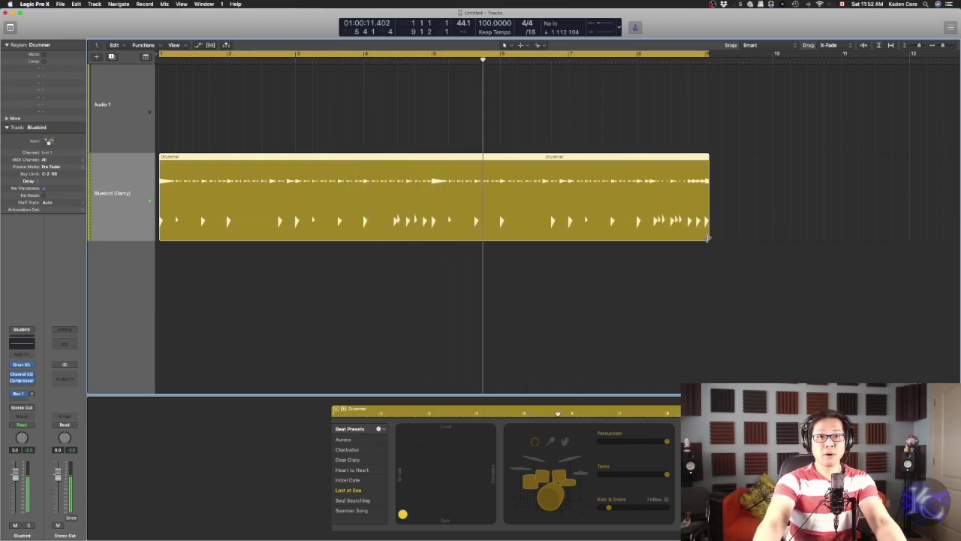
{"action": "left_click_drag", "start_coordinate": [706, 237], "coordinate": [431, 236]}
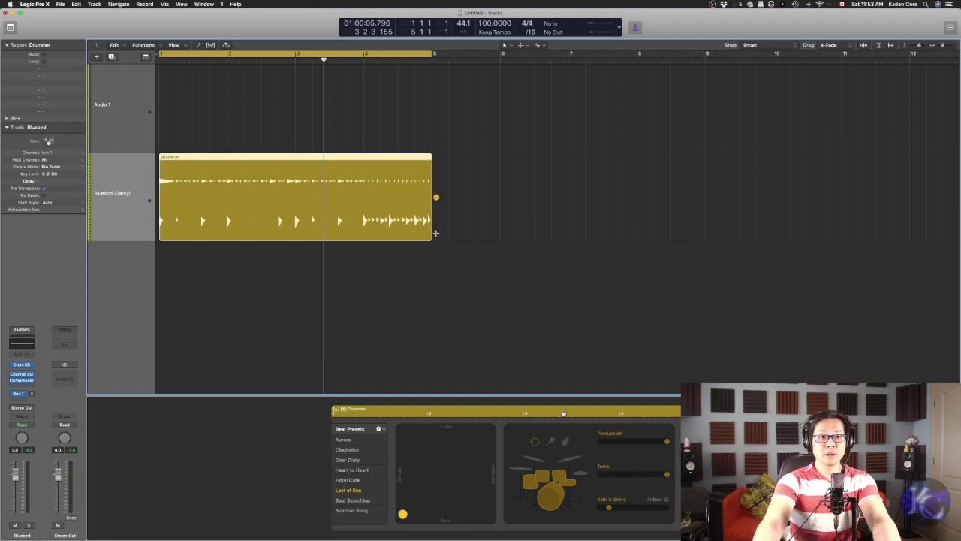
{"action": "mouse_move", "coordinate": [431, 237]}
{"action": "left_mouse_down"}
{"action": "mouse_move", "coordinate": [293, 226]}
{"action": "mouse_move", "coordinate": [429, 223]}
{"action": "left_mouse_up"}
Copy the four-bar Drummer region so that the copy starts at bar 5
{"action": "key", "text": "super+Left"}
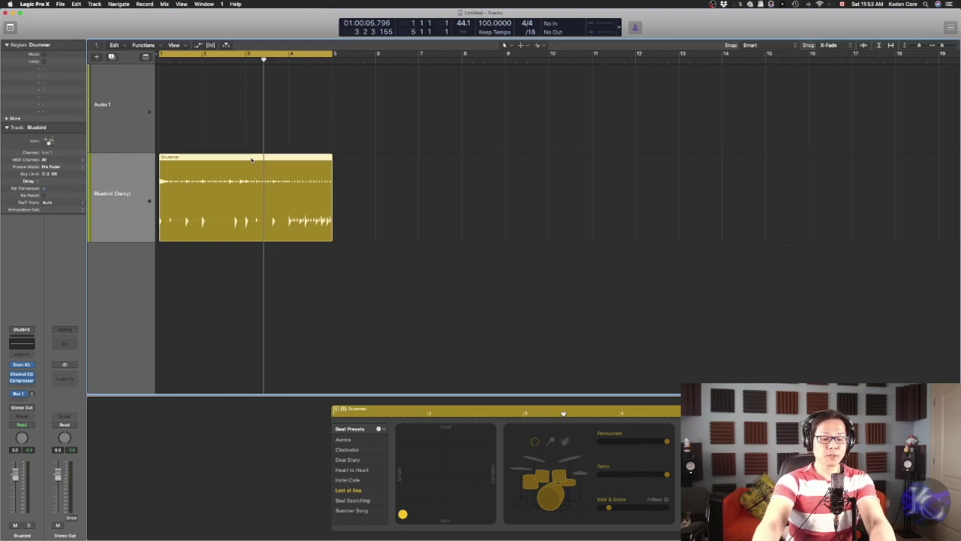
{"action": "left_click_drag", "start_coordinate": [252, 160], "coordinate": [253, 162]}
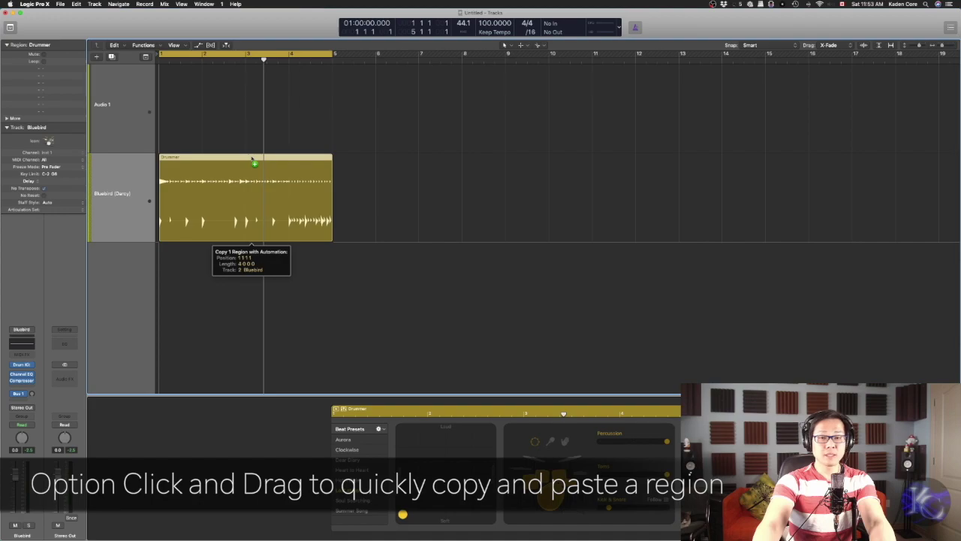
{"action": "left_click_drag", "start_coordinate": [253, 159], "coordinate": [429, 165]}
{"action": "scroll", "coordinate": [518, 263], "scroll_direction": "right", "scroll_amount": 5}
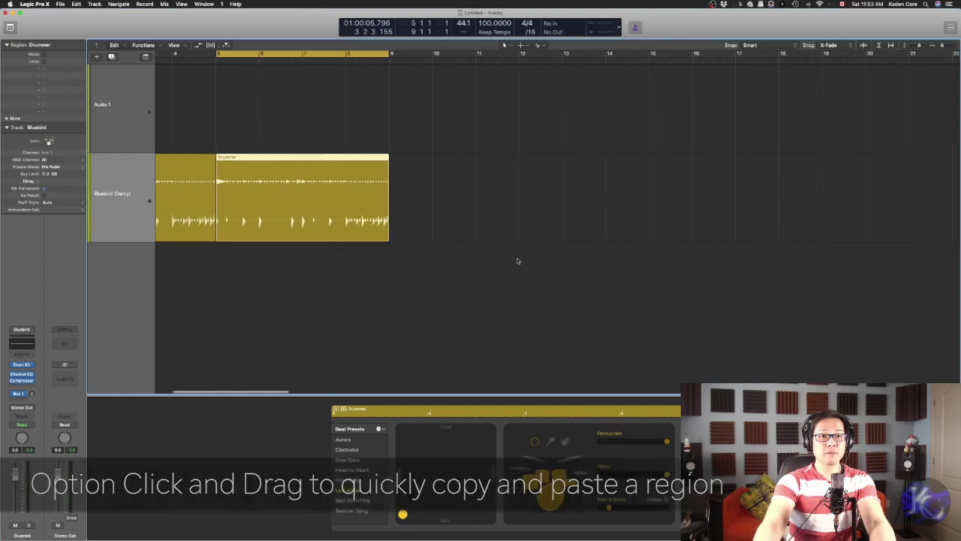
Extend the copied region to bar 13 and move its XY pad setting closer to the middle for a louder, more complex feel
{"action": "left_click_drag", "start_coordinate": [356, 238], "coordinate": [529, 242]}
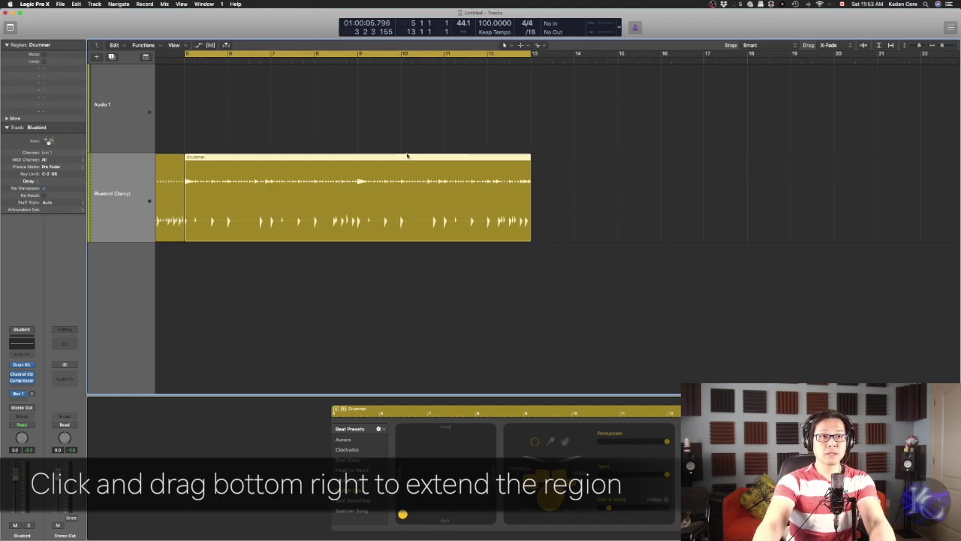
{"action": "left_click_drag", "start_coordinate": [412, 518], "coordinate": [441, 489]}
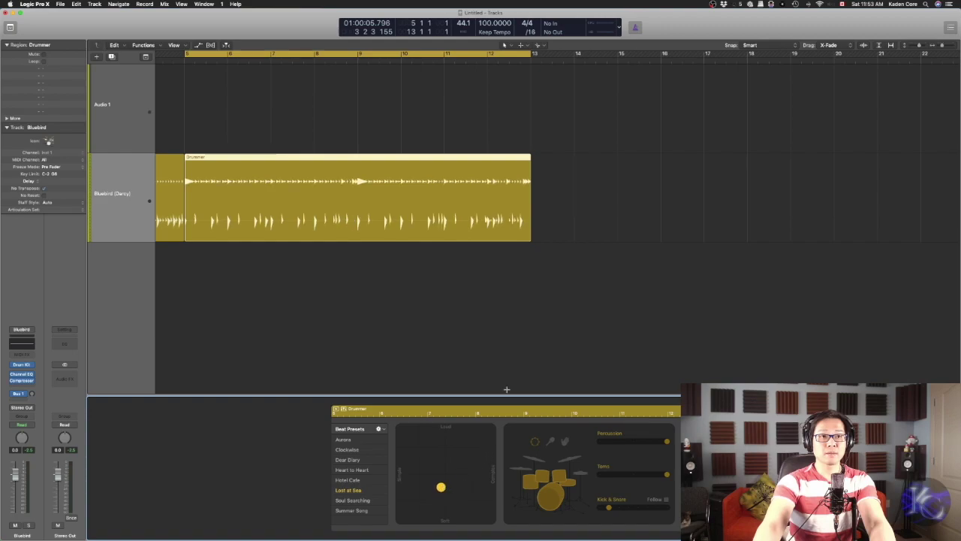
Copy the eight-bar region to start at bar 13 and make its XY pad feel louder and more complex
{"action": "scroll", "coordinate": [507, 359], "scroll_direction": "right", "scroll_amount": 5}
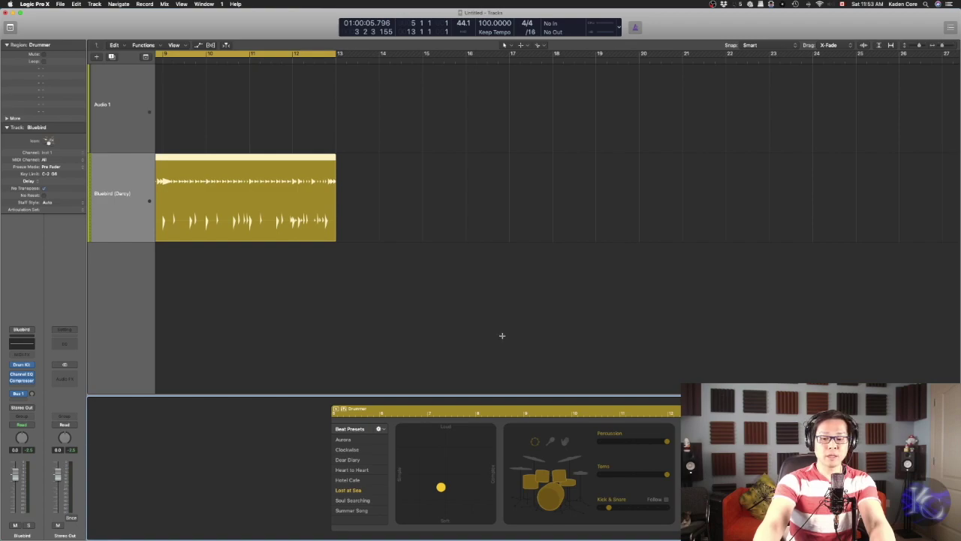
{"action": "scroll", "coordinate": [502, 336], "scroll_direction": "down", "scroll_amount": 4, "text": "super"}
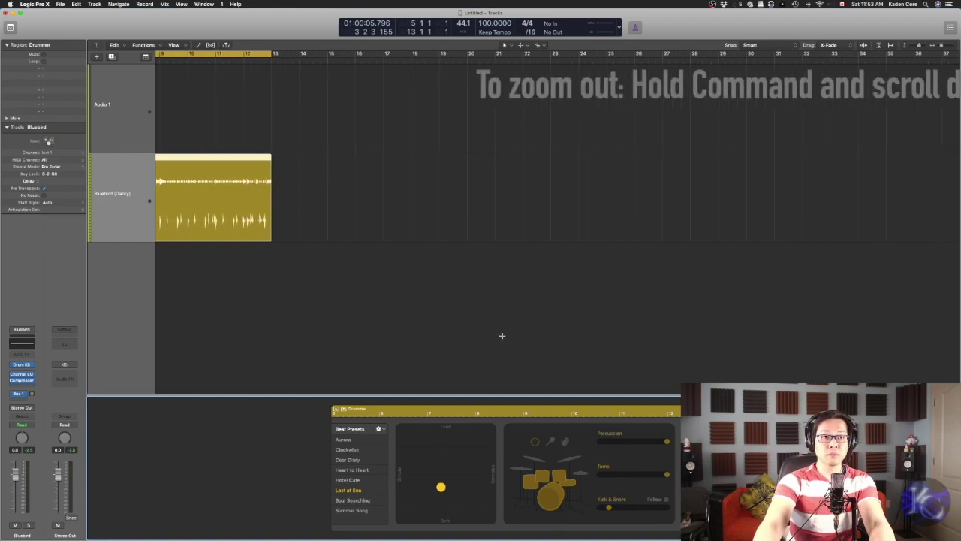
{"action": "scroll", "coordinate": [503, 336], "scroll_direction": "left", "scroll_amount": 8}
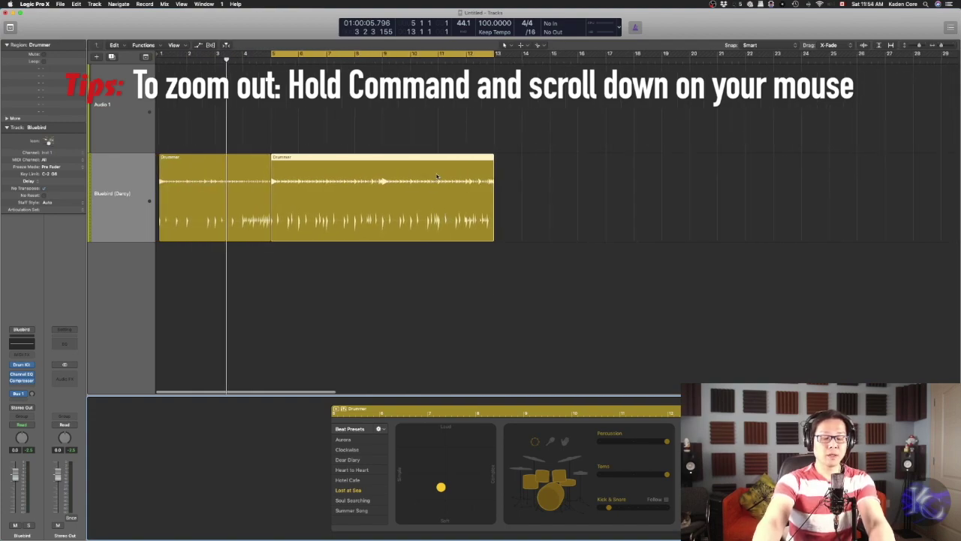
{"action": "left_click_drag", "start_coordinate": [409, 159], "coordinate": [629, 167]}
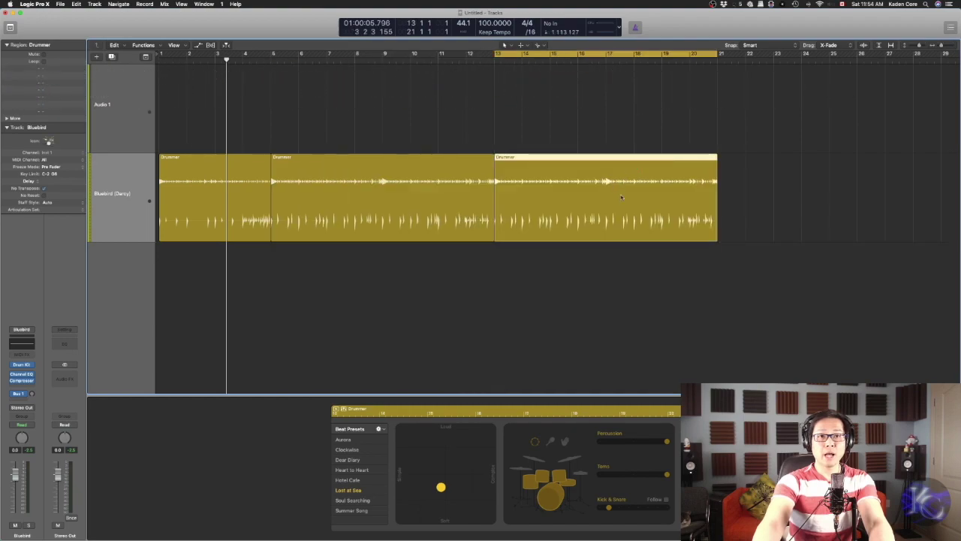
{"action": "left_click_drag", "start_coordinate": [440, 487], "coordinate": [446, 478]}
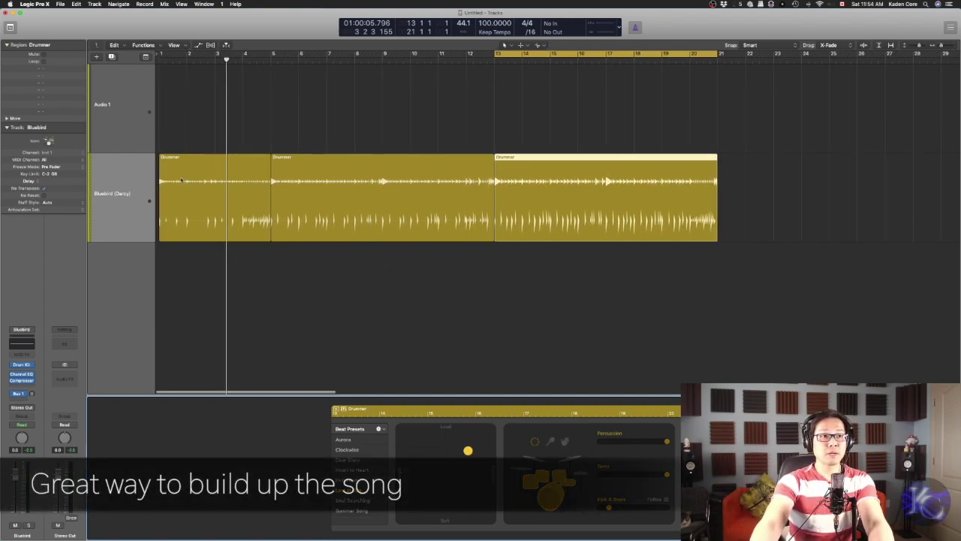
Play back the drum arrangement from the start, then jump ahead to the third region and stop playback
{"action": "key", "text": "space"}
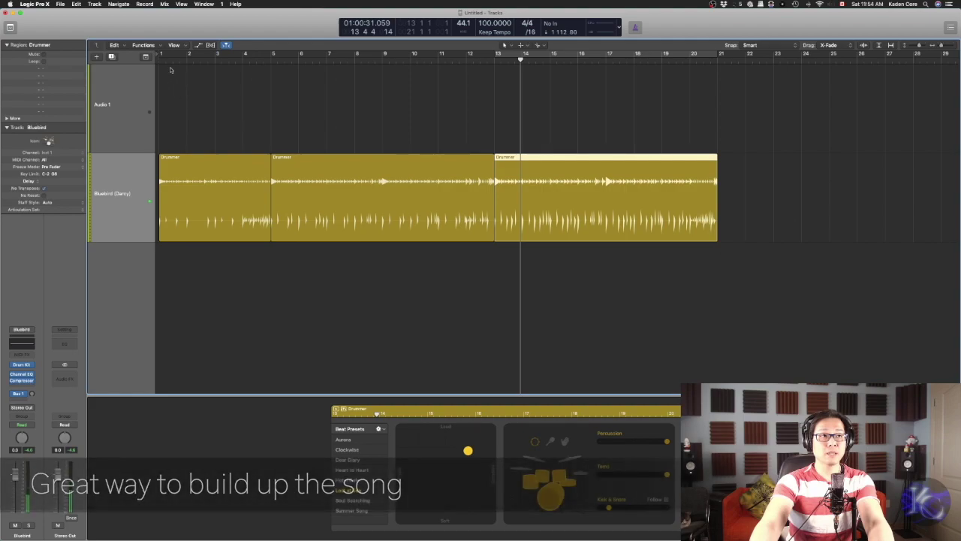
{"action": "key", "text": "space"}
{"action": "key", "text": "Return"}
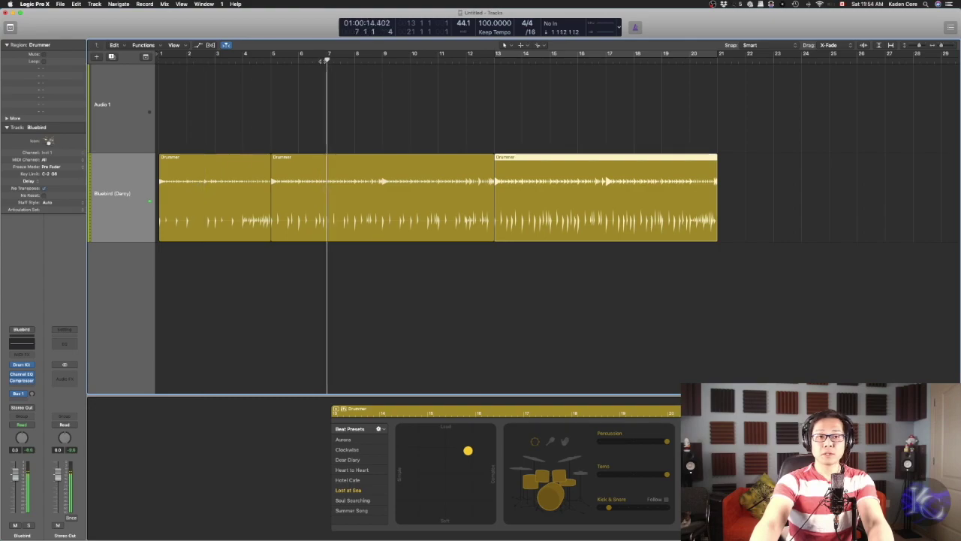
{"action": "left_click", "coordinate": [520, 67]}
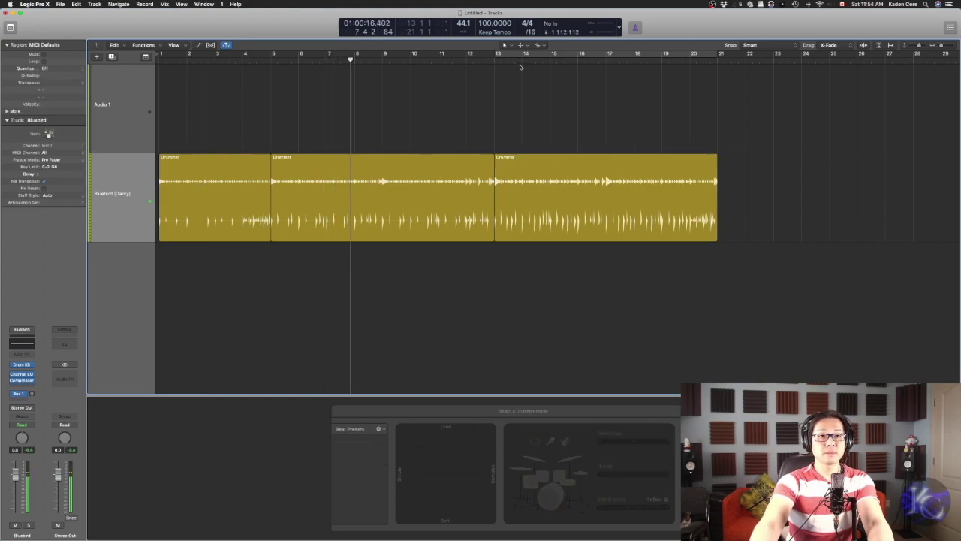
{"action": "left_click", "coordinate": [521, 63]}
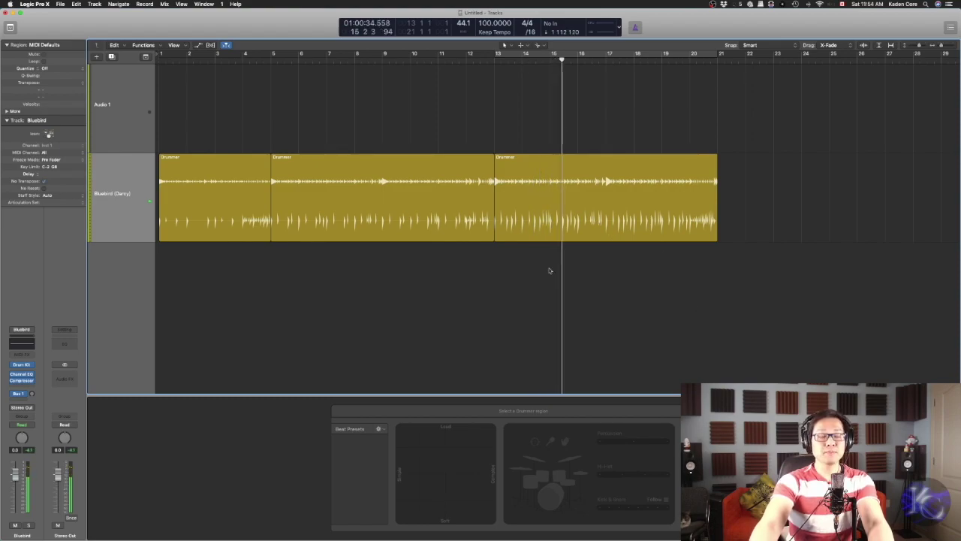
{"action": "key", "text": "space"}
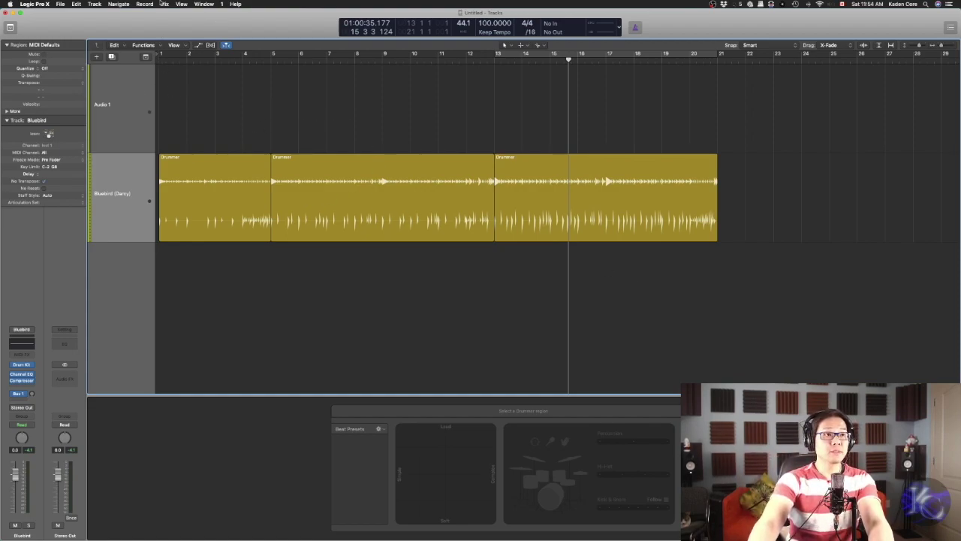
Delete the Bluebird Drummer track with all its regions and the Audio 1 track
{"action": "left_click", "coordinate": [130, 174]}
{"action": "key", "text": "Delete"}
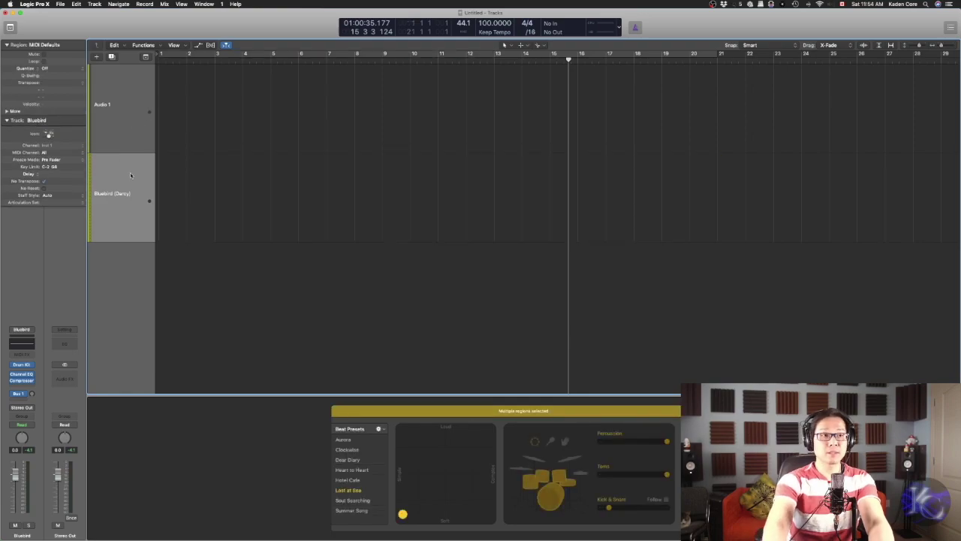
{"action": "key", "text": "Delete"}
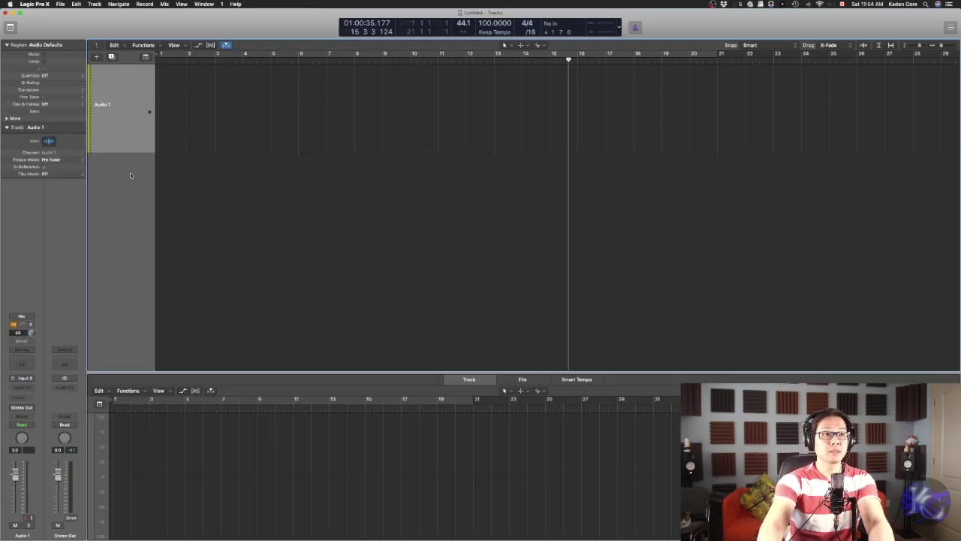
{"action": "key", "text": "Delete"}
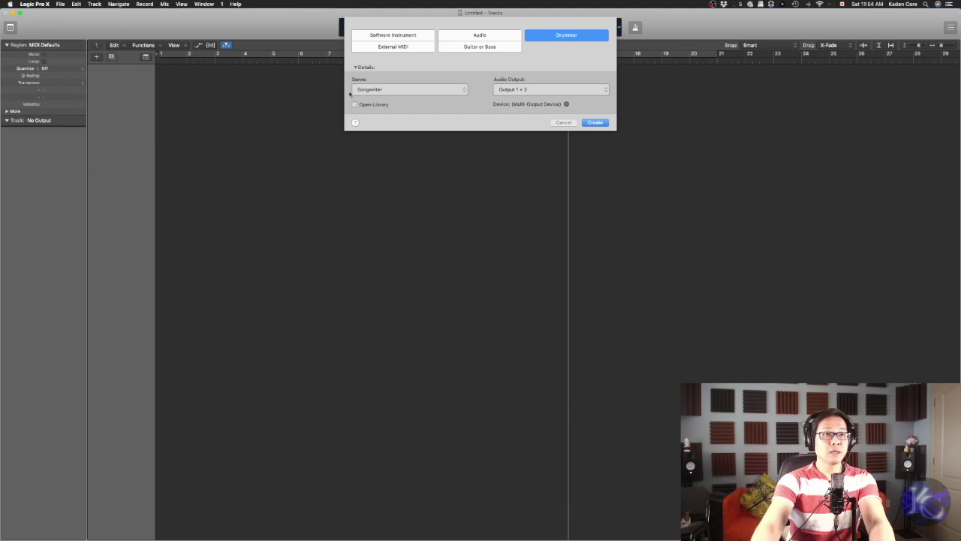
Create a new Drummer track with the Electronic genre
{"action": "left_click", "coordinate": [455, 90]}
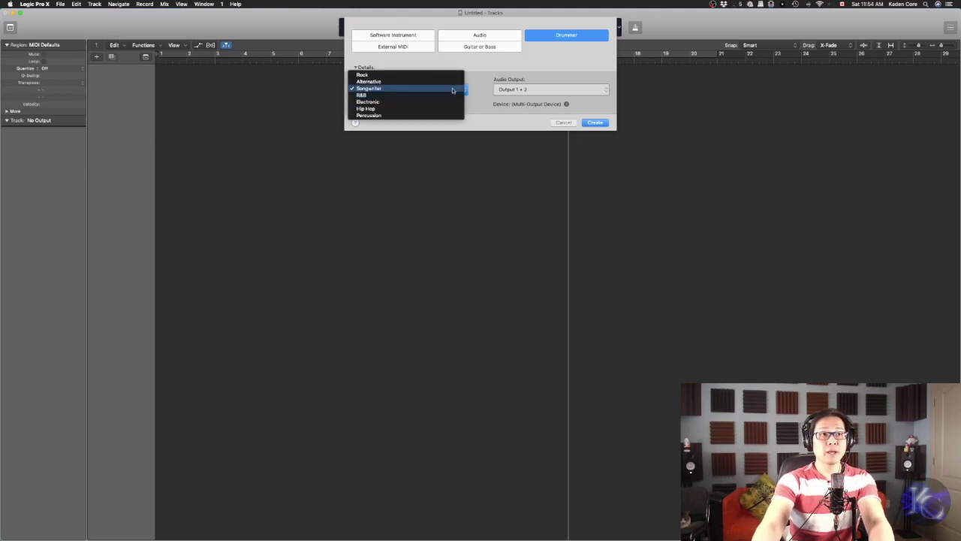
{"action": "left_click", "coordinate": [449, 102]}
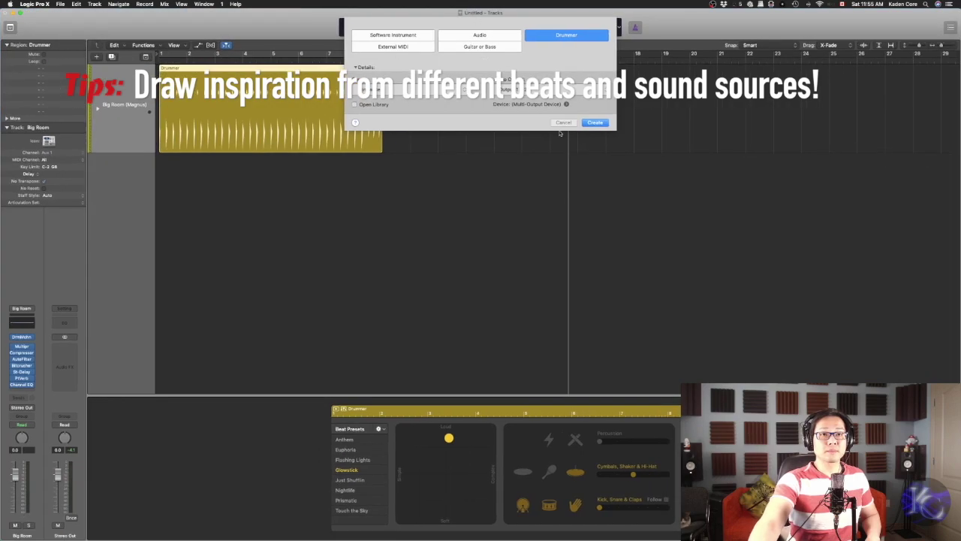
Try adding a second Drummer track below Big Room, and remove it together with its region
{"action": "left_click", "coordinate": [594, 122]}
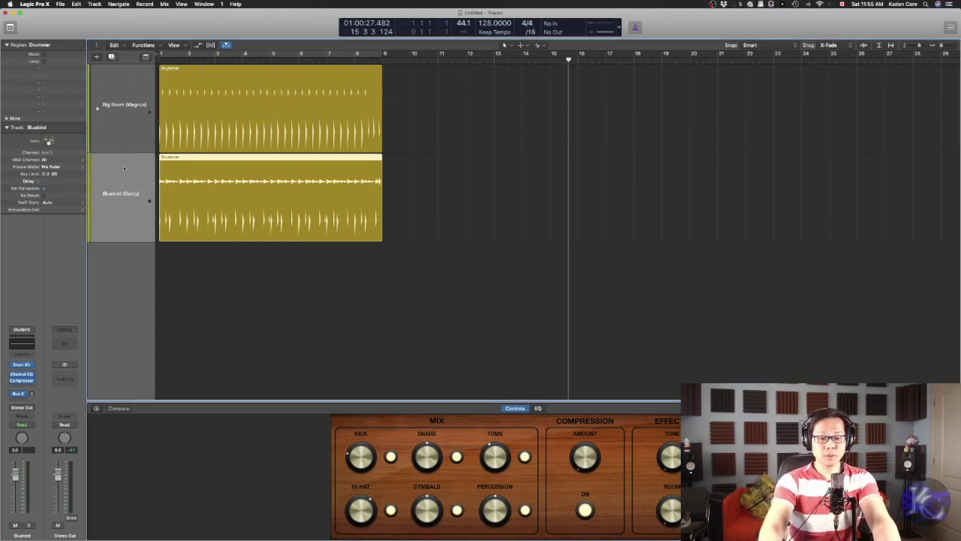
{"action": "key", "text": "Delete"}
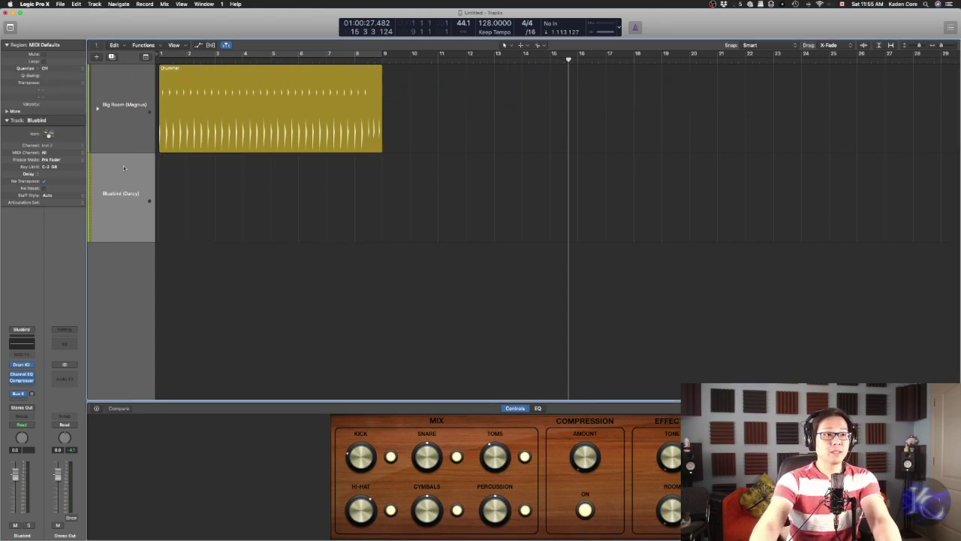
{"action": "key", "text": "super+BackSpace"}
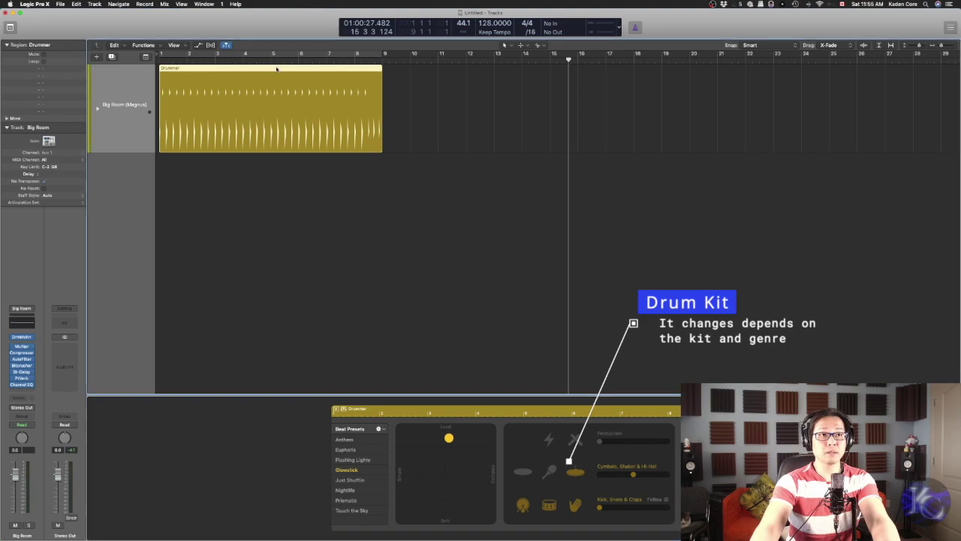
Turn on cycle mode over the Big Room region's eight bars and play the electronic beat
{"action": "key", "text": "c"}
{"action": "key", "text": "space"}
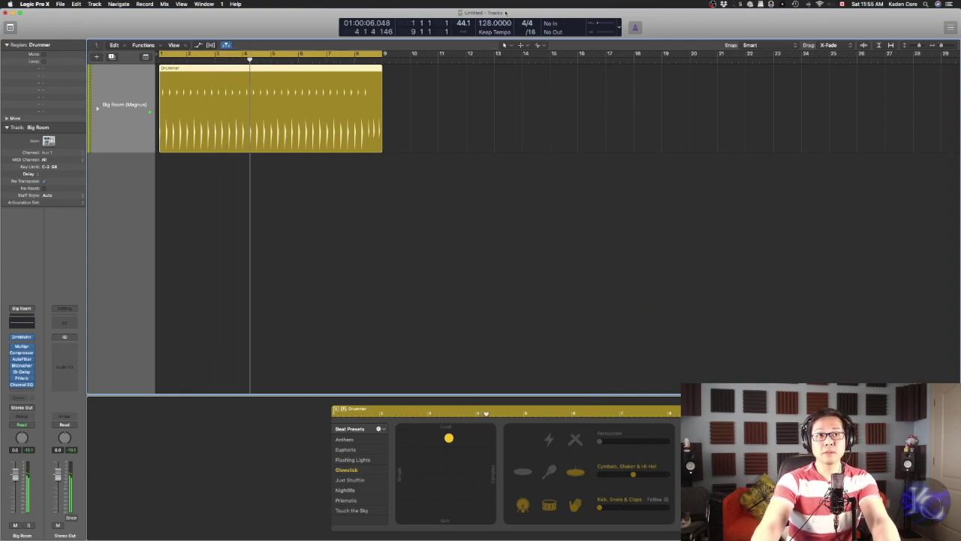
Try slower and faster project tempos, including 160 BPM, and settle on 140 BPM
{"action": "left_click_drag", "start_coordinate": [489, 24], "coordinate": [490, 78]}
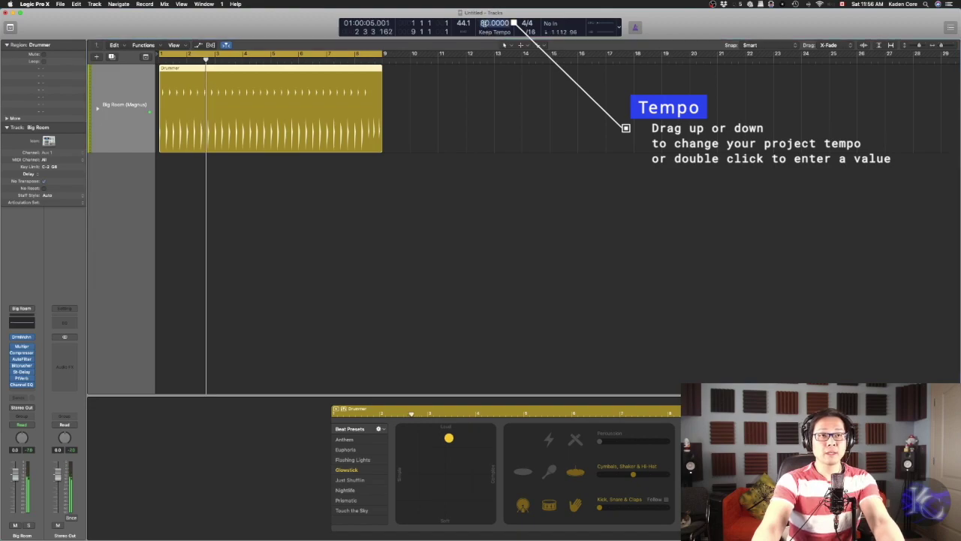
{"action": "type", "text": "160"}
{"action": "key", "text": "Return"}
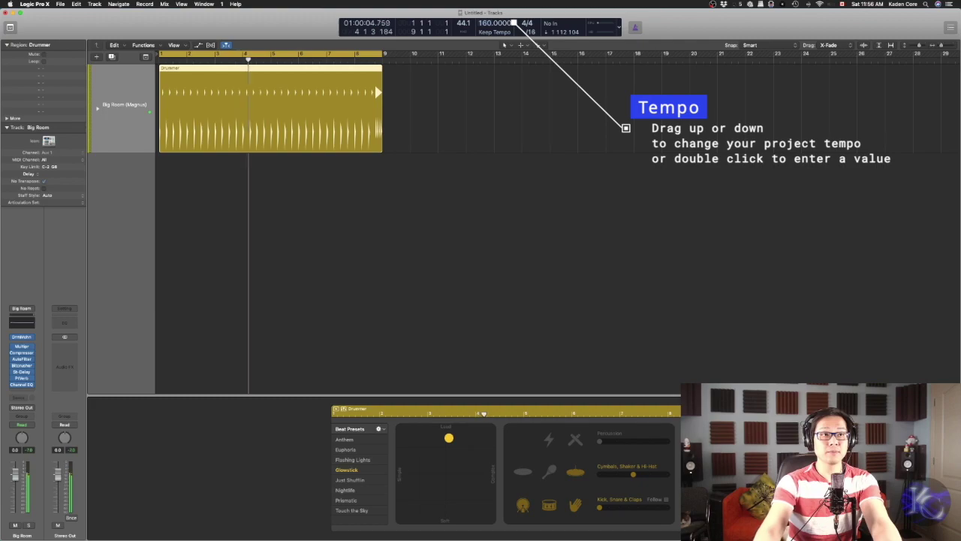
{"action": "double_click", "coordinate": [490, 24]}
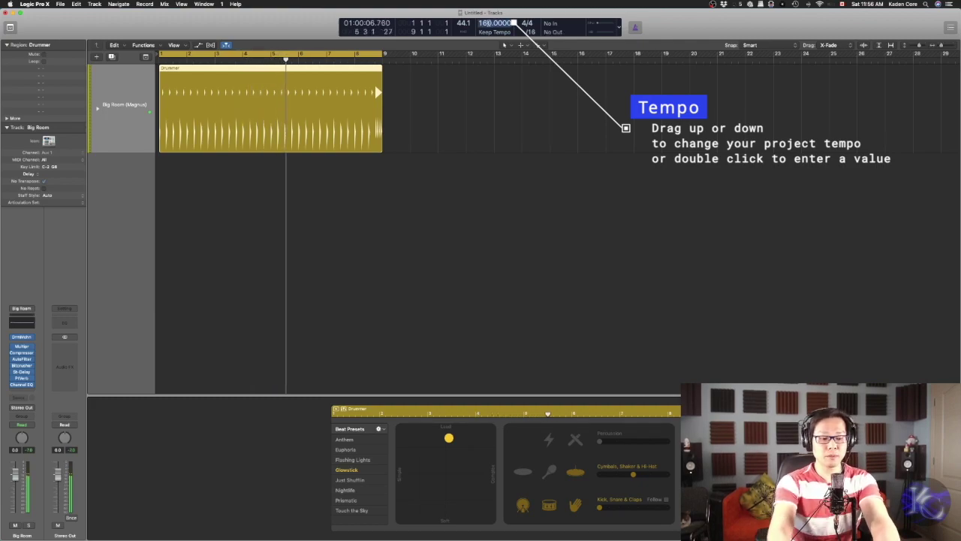
{"action": "type", "text": "1"}
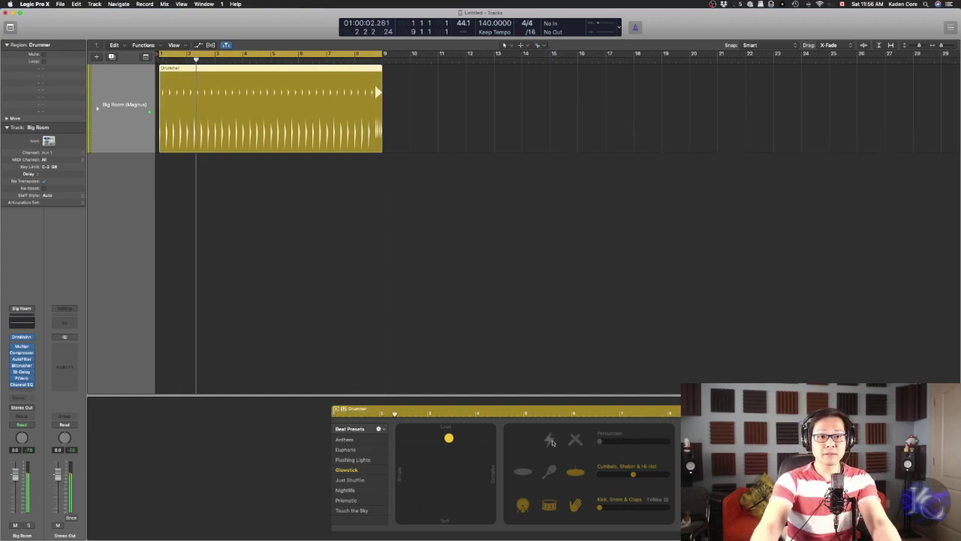
Add percussion and raise the Kick, Snare & Claps complexity, and try other beat presets, ending on Nightlife
{"action": "left_click_drag", "start_coordinate": [615, 448], "coordinate": [633, 442]}
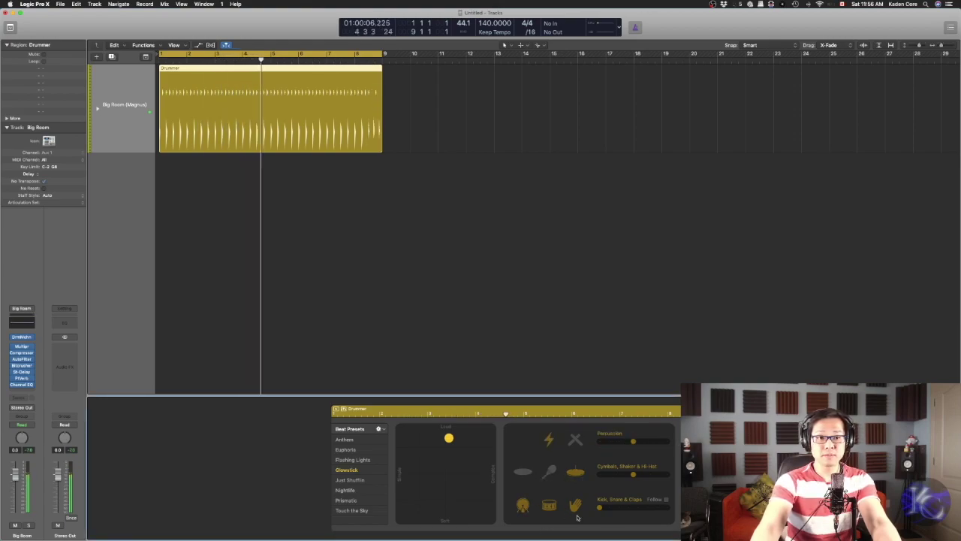
{"action": "left_click_drag", "start_coordinate": [599, 508], "coordinate": [617, 518]}
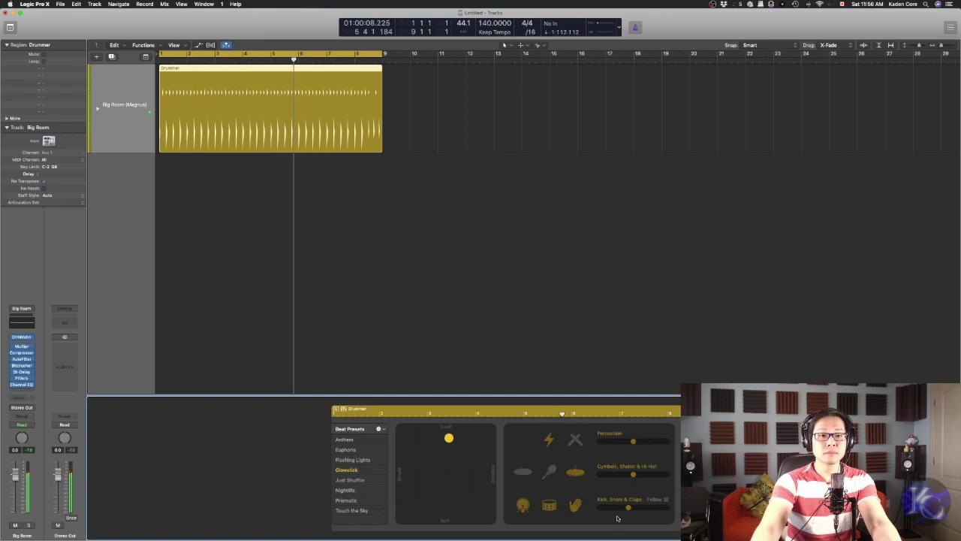
{"action": "left_click", "coordinate": [361, 458]}
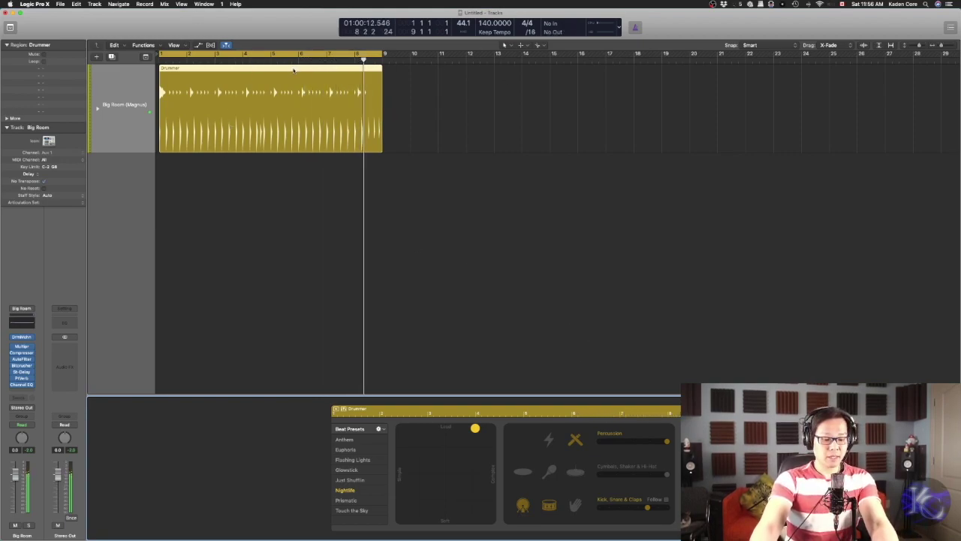
Copy the Nightlife region to bar 9 and make the first region simpler and softer, with the cycle range extended to bar 17
{"action": "left_click_drag", "start_coordinate": [293, 70], "coordinate": [514, 76]}
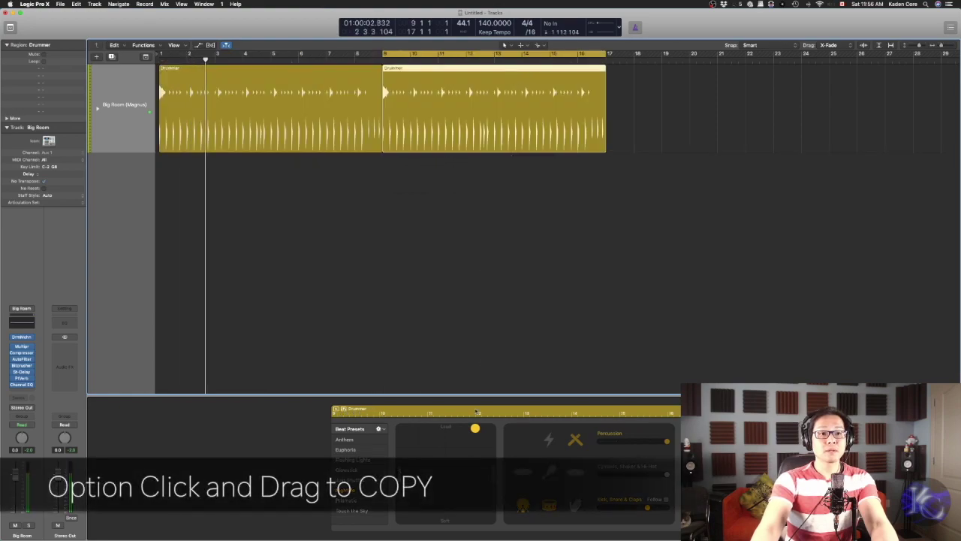
{"action": "left_click", "coordinate": [313, 72]}
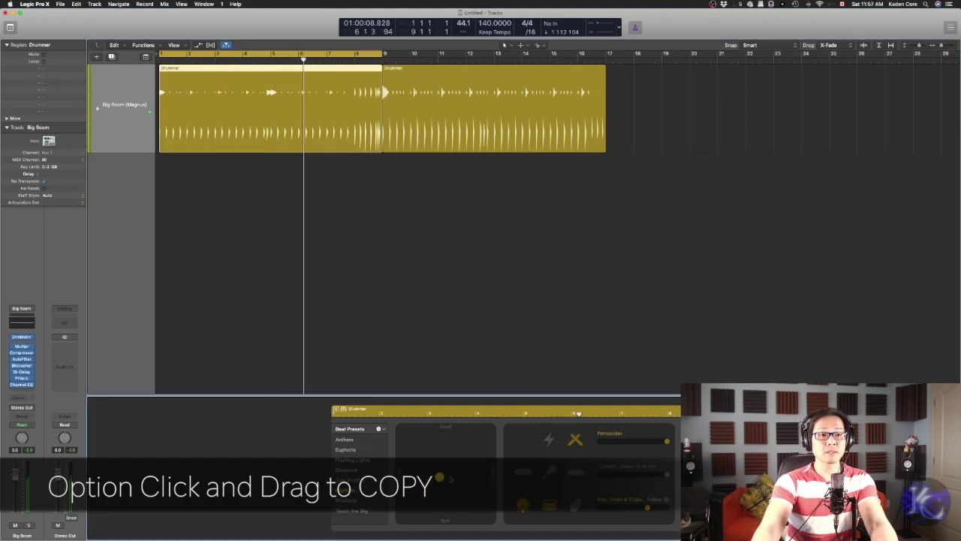
{"action": "mouse_move", "coordinate": [439, 474]}
{"action": "left_mouse_down"}
{"action": "mouse_move", "coordinate": [409, 435]}
{"action": "mouse_move", "coordinate": [430, 435]}
{"action": "mouse_move", "coordinate": [435, 461]}
{"action": "left_mouse_up"}
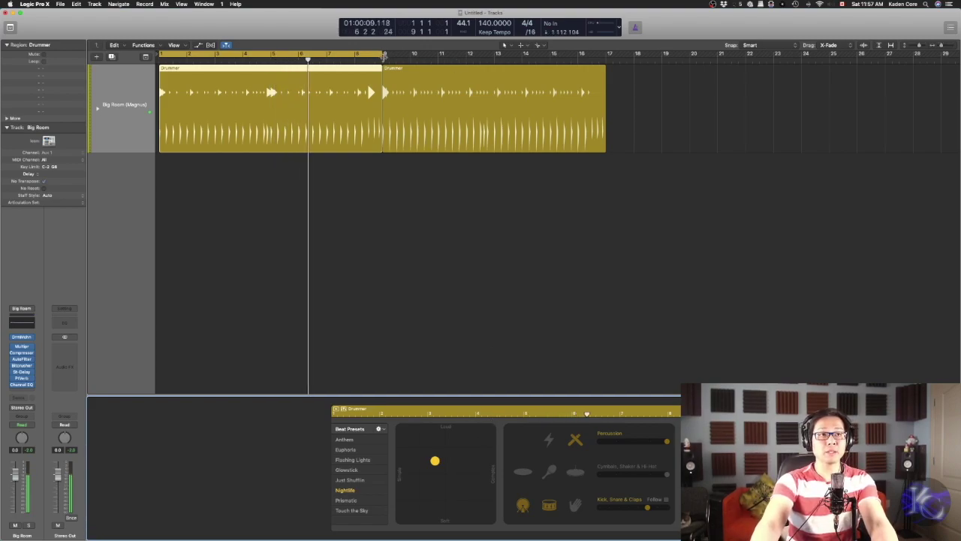
{"action": "left_click_drag", "start_coordinate": [384, 54], "coordinate": [607, 56]}
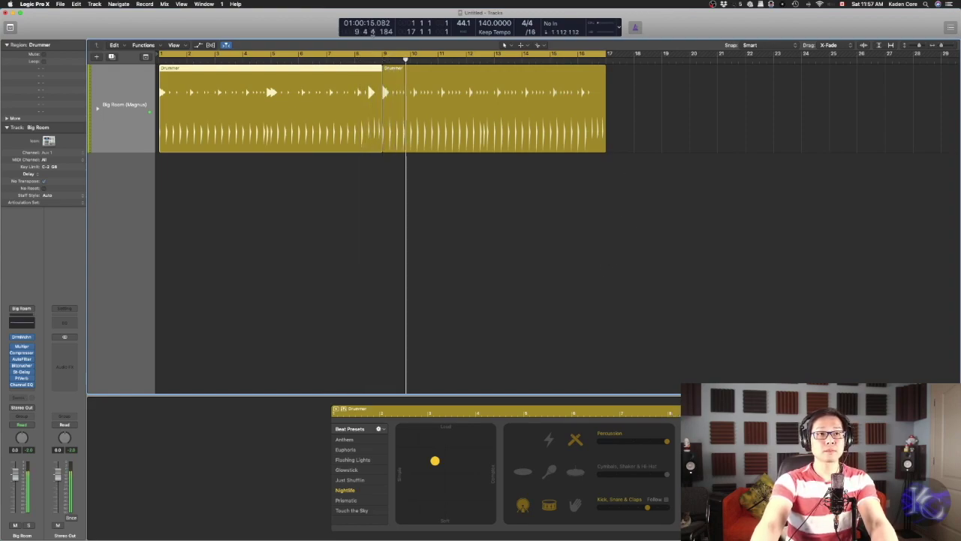
Copy the second Drummer region to bar 17, and move it together with the copy so the pair starts at bar 17
{"action": "left_click_drag", "start_coordinate": [411, 77], "coordinate": [646, 74]}
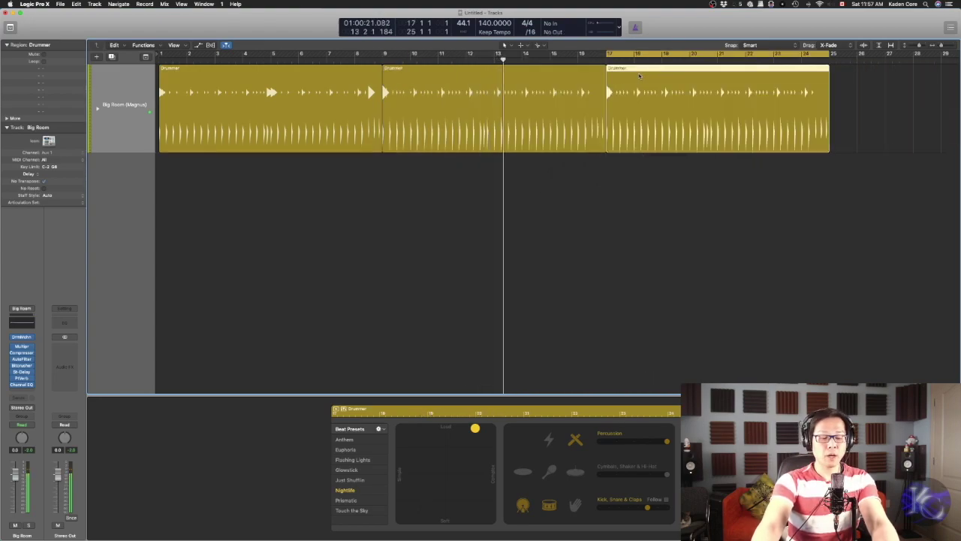
{"action": "left_click", "coordinate": [595, 72], "text": "shift"}
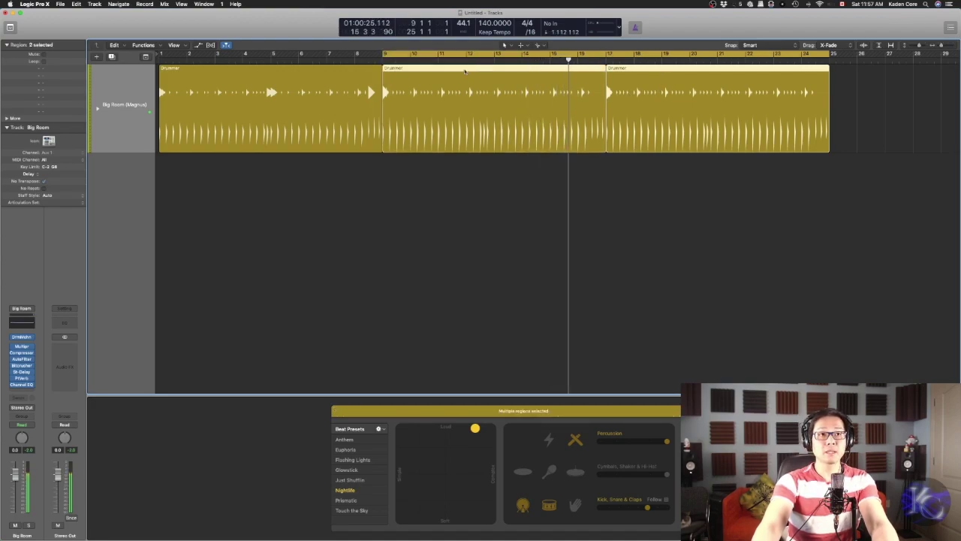
{"action": "left_click_drag", "start_coordinate": [407, 69], "coordinate": [622, 68]}
{"action": "scroll", "coordinate": [526, 105], "scroll_direction": "right", "scroll_amount": 5}
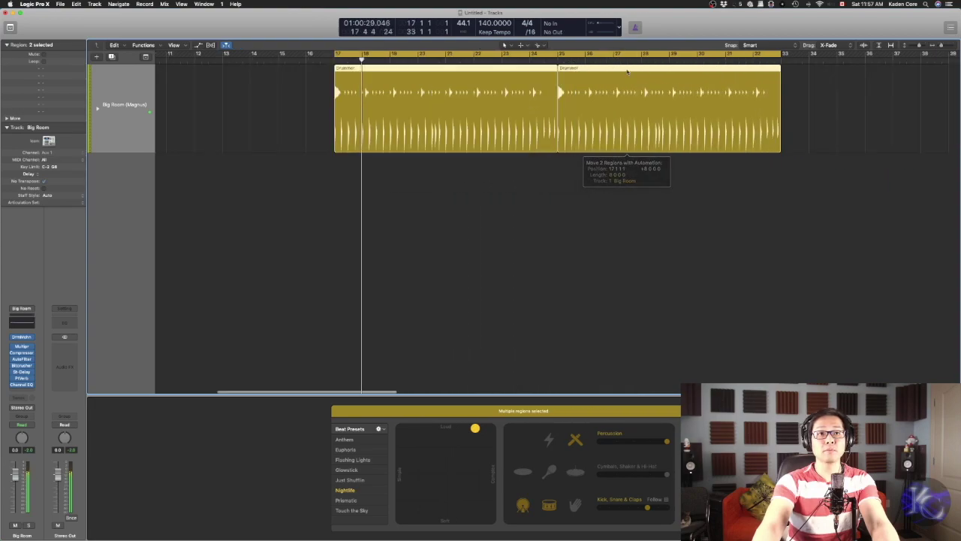
Copy the first Drummer region to bar 9 to fill the gap before the two louder regions
{"action": "scroll", "coordinate": [406, 105], "scroll_direction": "left", "scroll_amount": 2}
{"action": "scroll", "coordinate": [405, 105], "scroll_direction": "left", "scroll_amount": 4}
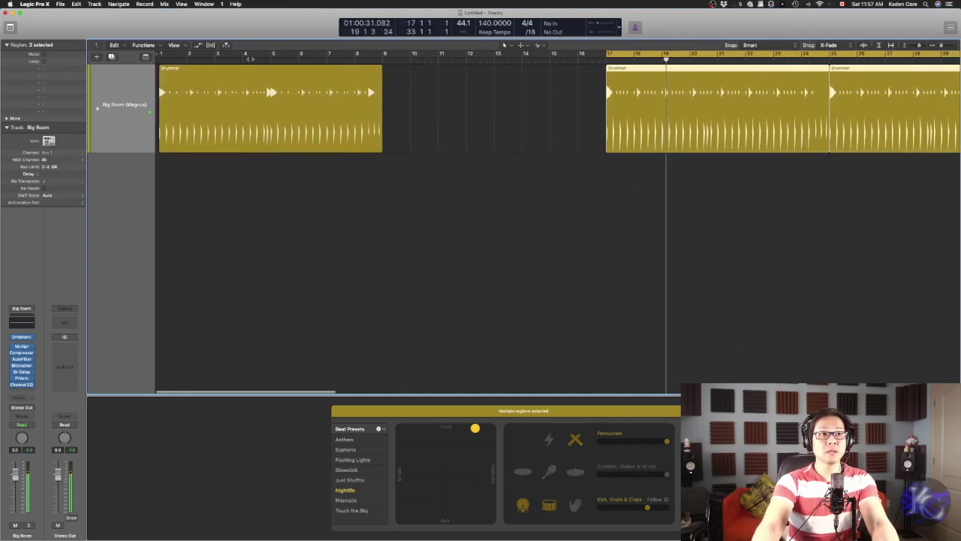
{"action": "left_click", "coordinate": [251, 70]}
{"action": "left_click_drag", "start_coordinate": [251, 70], "coordinate": [472, 69]}
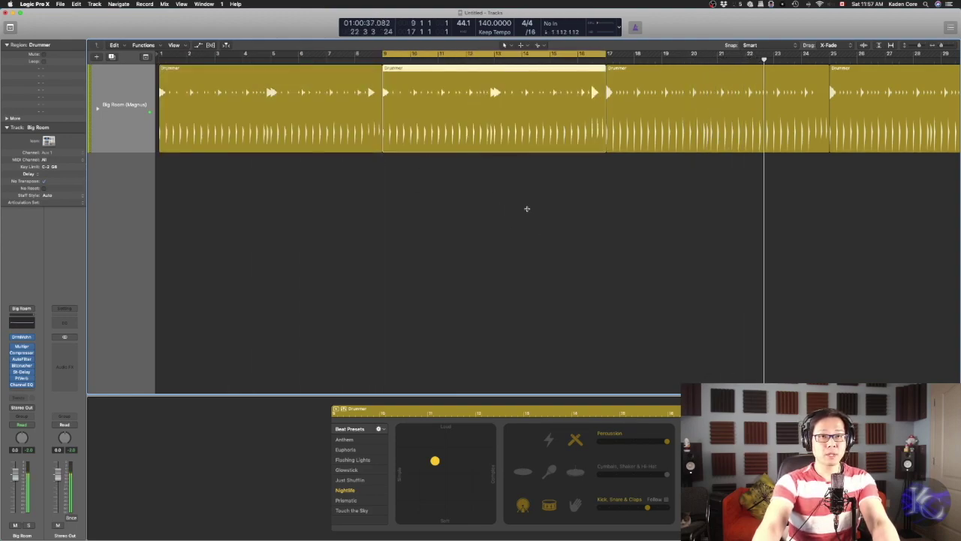
{"action": "key", "text": "super+Left"}
{"action": "left_click", "coordinate": [429, 271]}
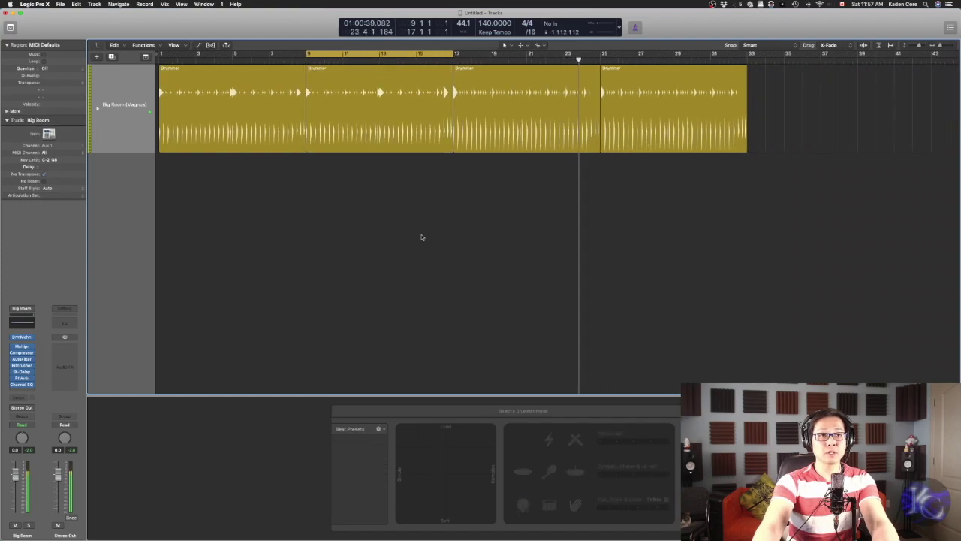
Toggle cycle mode off and on, and set the cycle range across all four Drummer regions from bar 1 to bar 33
{"action": "key", "text": "c"}
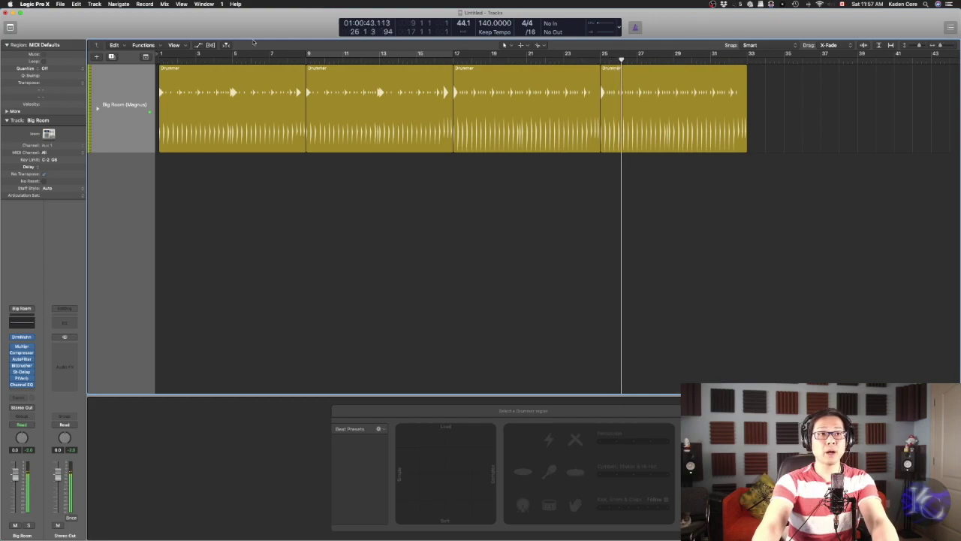
{"action": "left_click", "coordinate": [368, 55]}
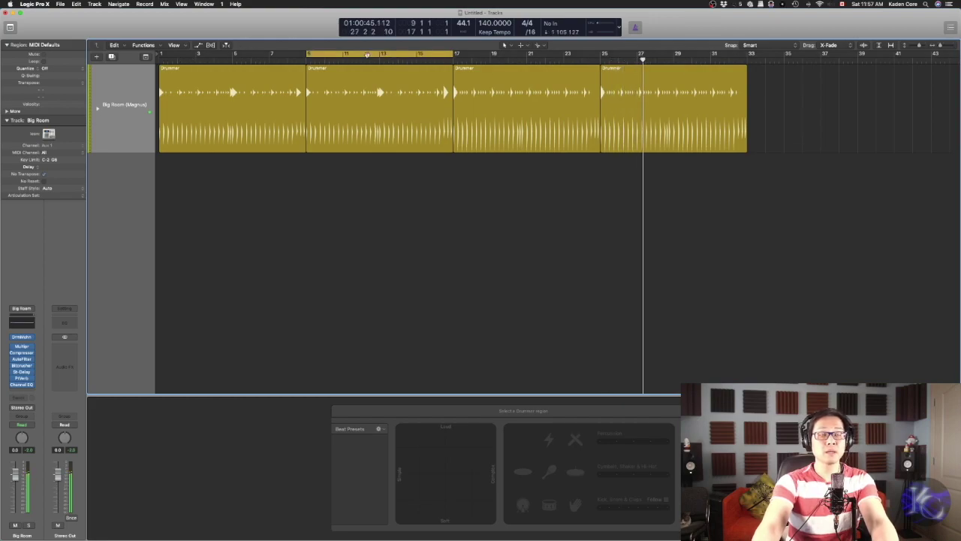
{"action": "left_click", "coordinate": [367, 56]}
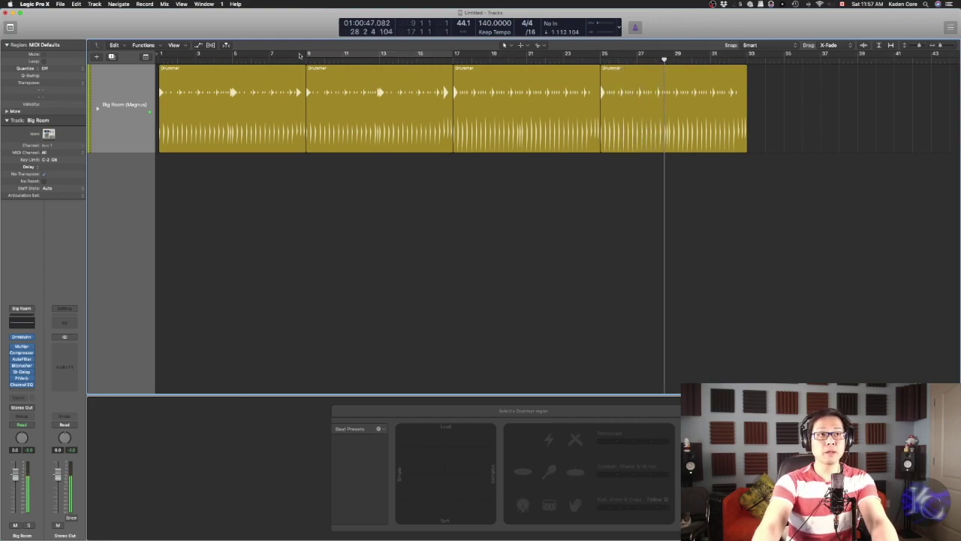
{"action": "left_click_drag", "start_coordinate": [161, 56], "coordinate": [748, 57]}
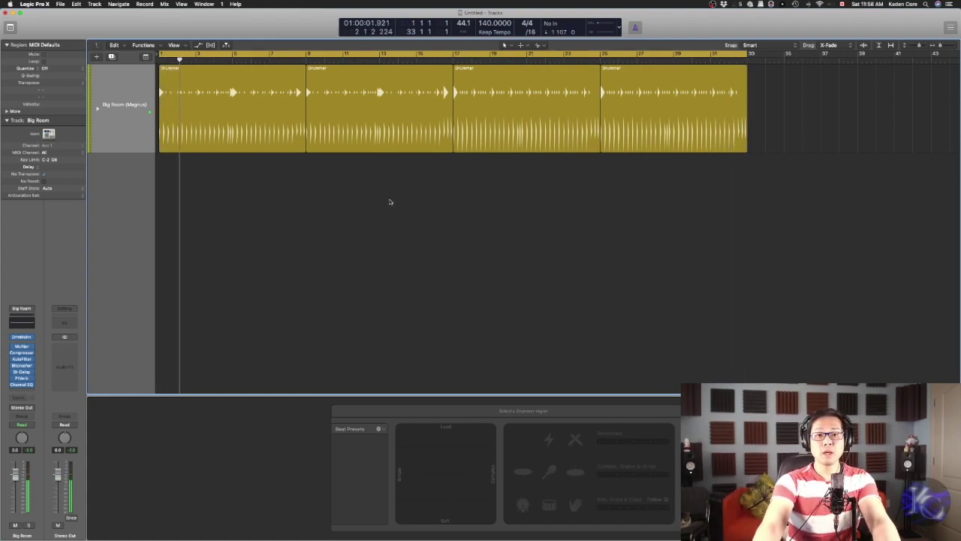
{"action": "left_click", "coordinate": [97, 57]}
{"action": "left_click", "coordinate": [388, 35]}
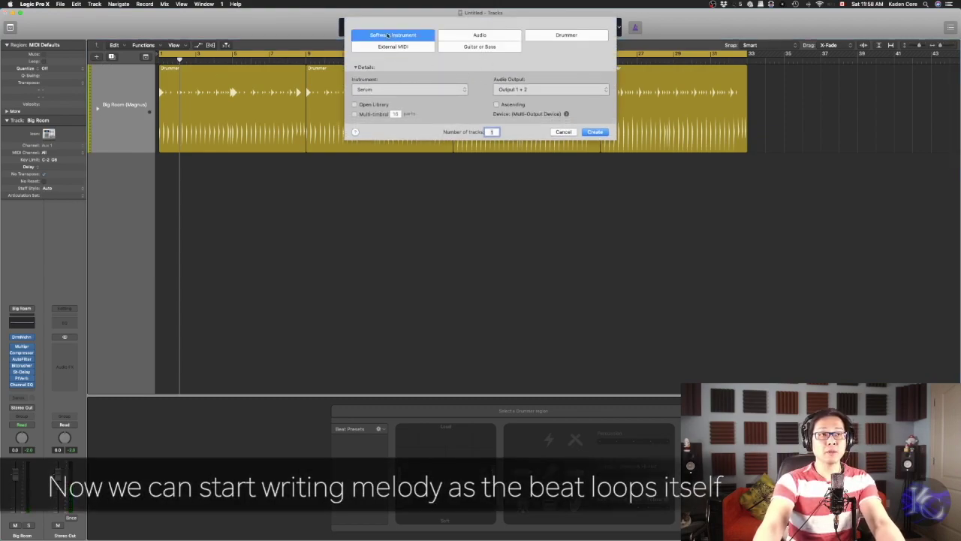
{"action": "left_click", "coordinate": [417, 90]}
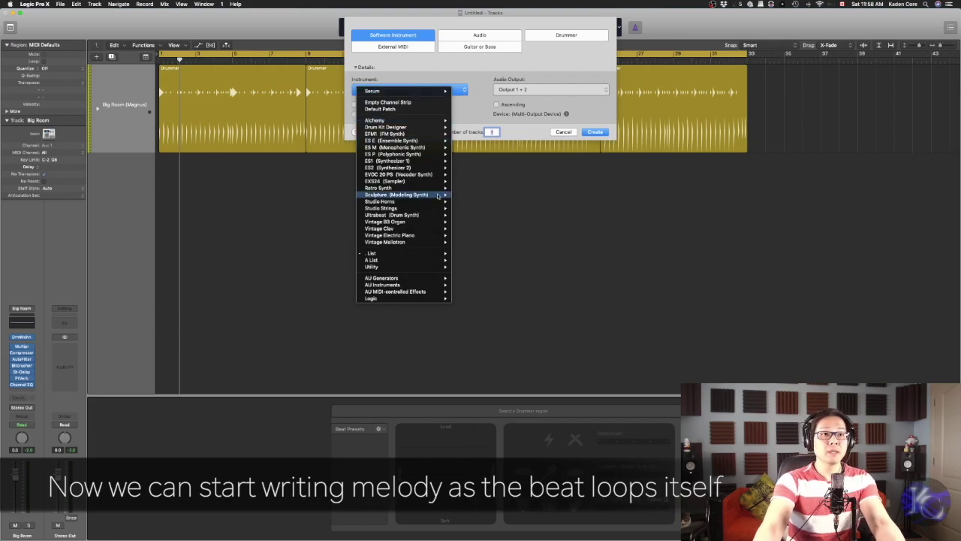
{"action": "left_click", "coordinate": [474, 99]}
{"action": "left_click", "coordinate": [570, 132]}
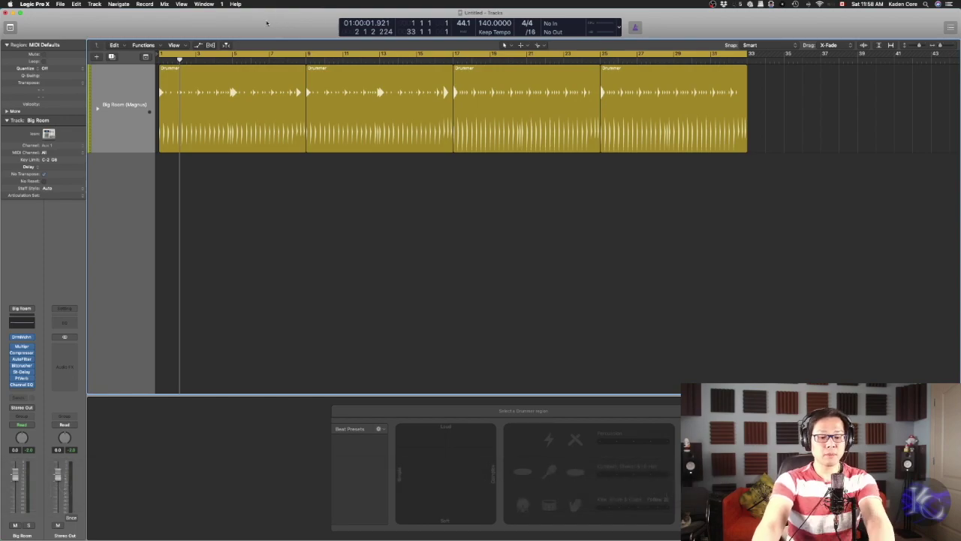
Show the Library of drummers and sounds beside the inspector
{"action": "key", "text": "i"}
{"action": "key", "text": "i"}
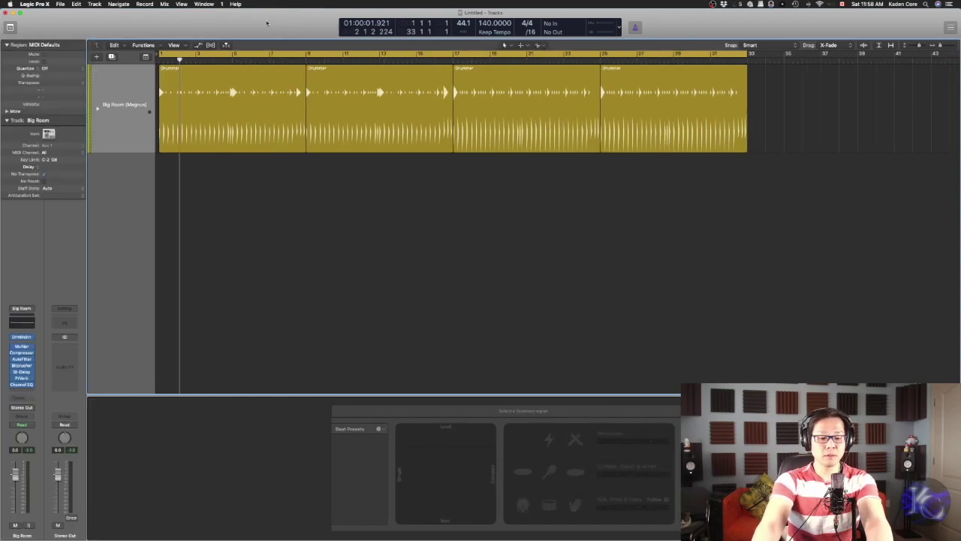
{"action": "key", "text": "y"}
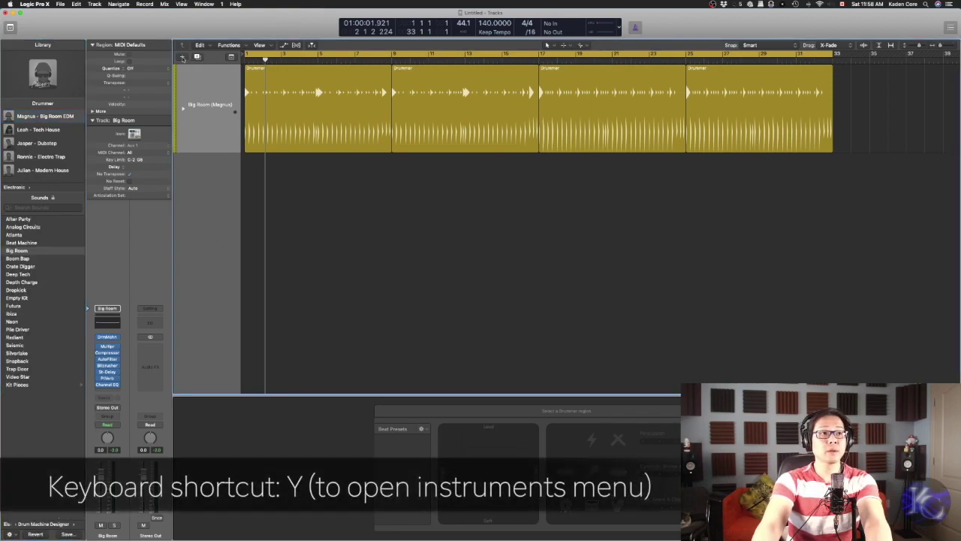
Create one software instrument track with Vintage Electric Piano as its instrument
{"action": "left_click", "coordinate": [183, 58]}
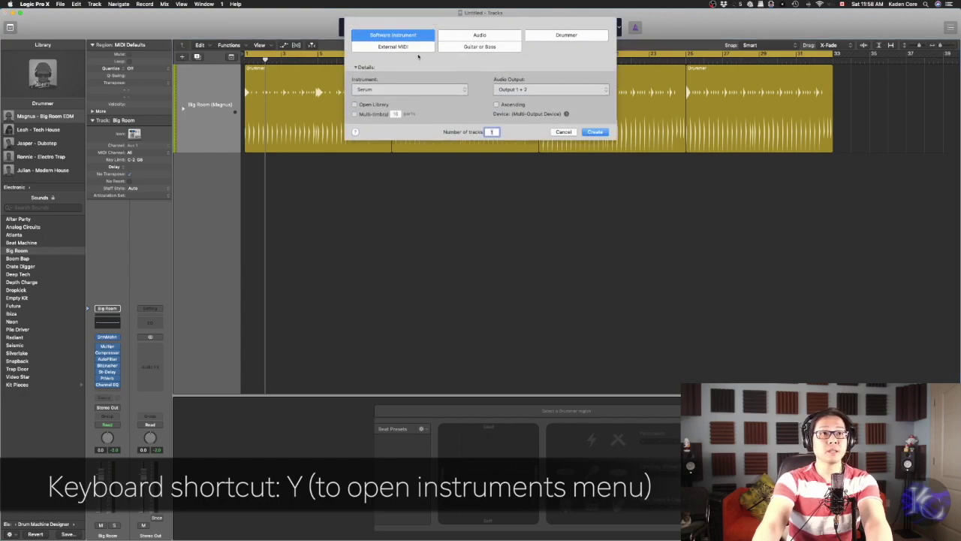
{"action": "left_click", "coordinate": [433, 90]}
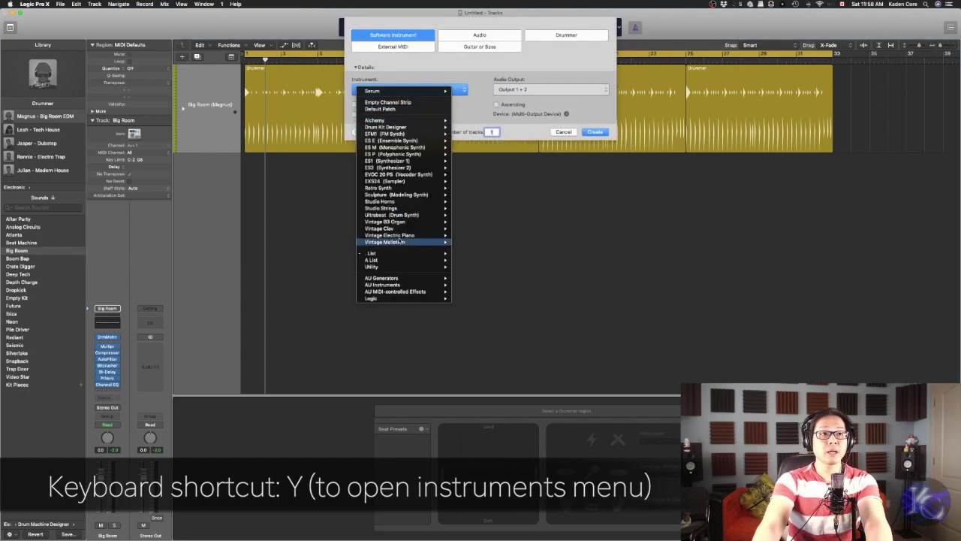
{"action": "mouse_move", "coordinate": [416, 209]}
{"action": "mouse_move", "coordinate": [414, 237]}
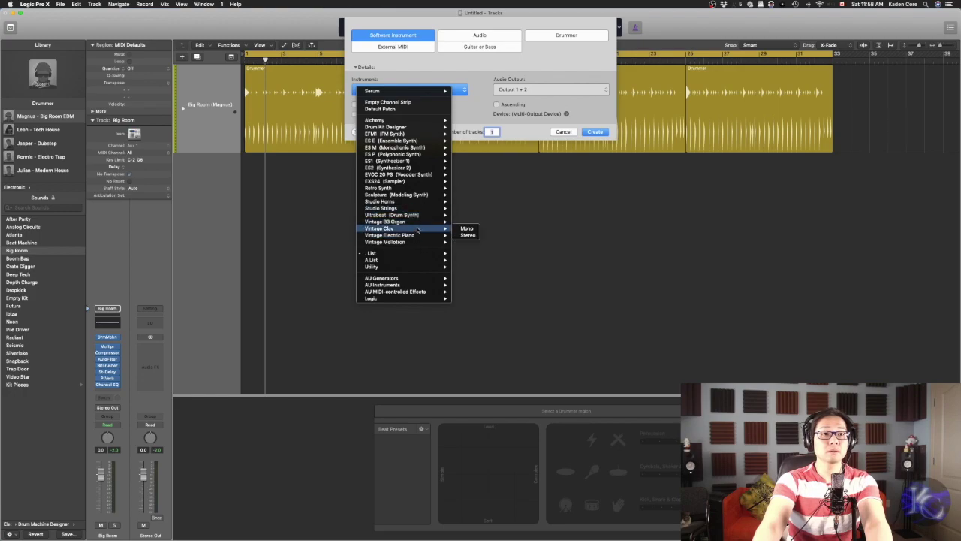
{"action": "mouse_move", "coordinate": [422, 237]}
{"action": "left_click", "coordinate": [468, 236]}
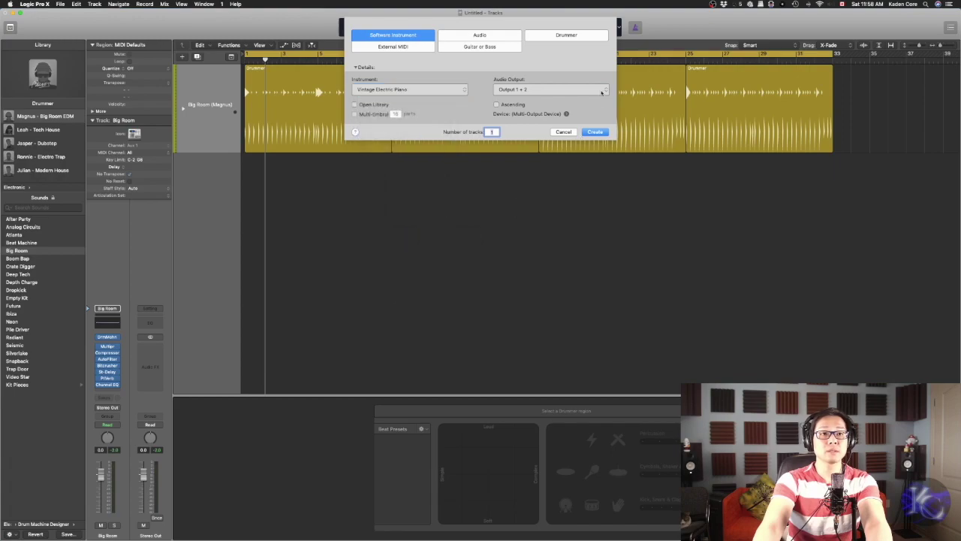
{"action": "left_click", "coordinate": [595, 131]}
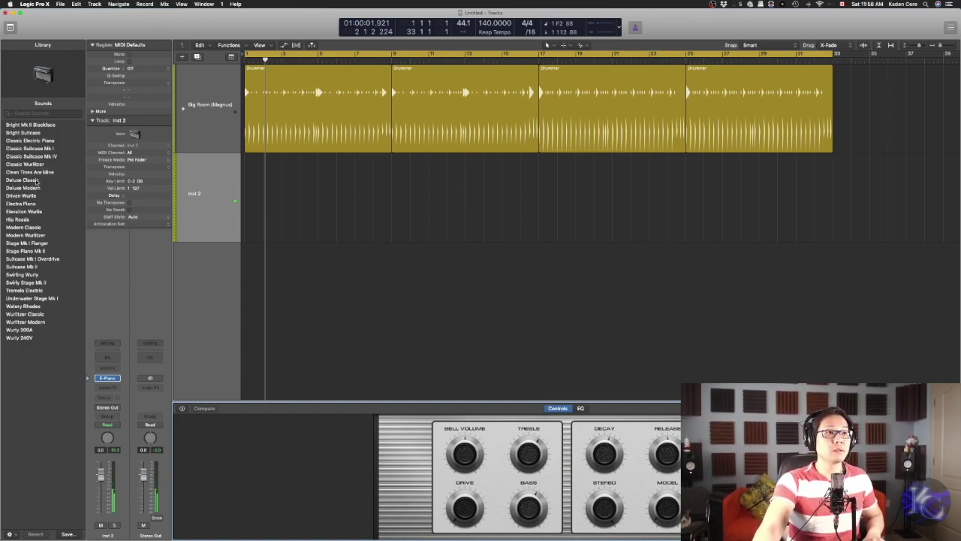
Audition electric piano sounds such as Classic Electric Piano and Electra Piano, and load Driven Wurlie on the new track
{"action": "left_click", "coordinate": [10, 141]}
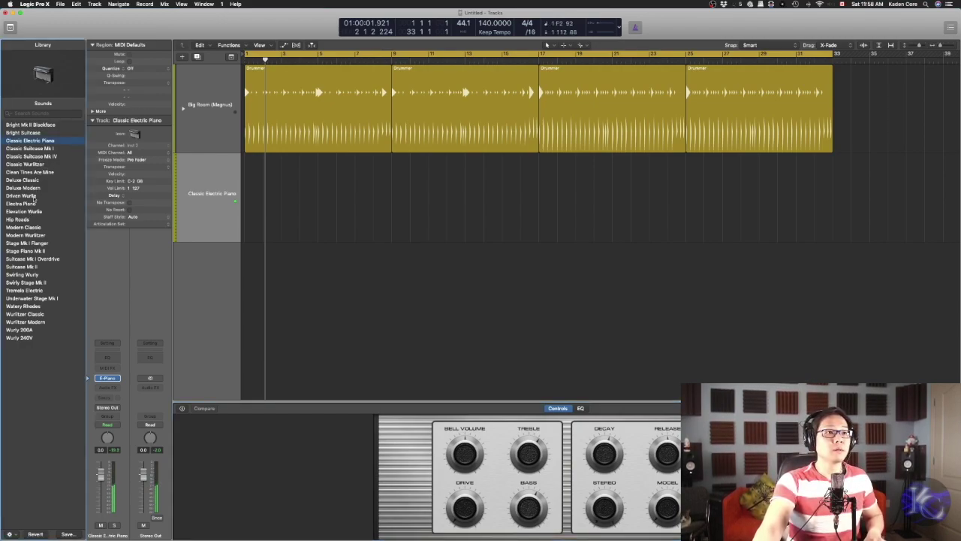
{"action": "left_click", "coordinate": [33, 196]}
{"action": "left_click", "coordinate": [32, 203]}
{"action": "left_click", "coordinate": [34, 196]}
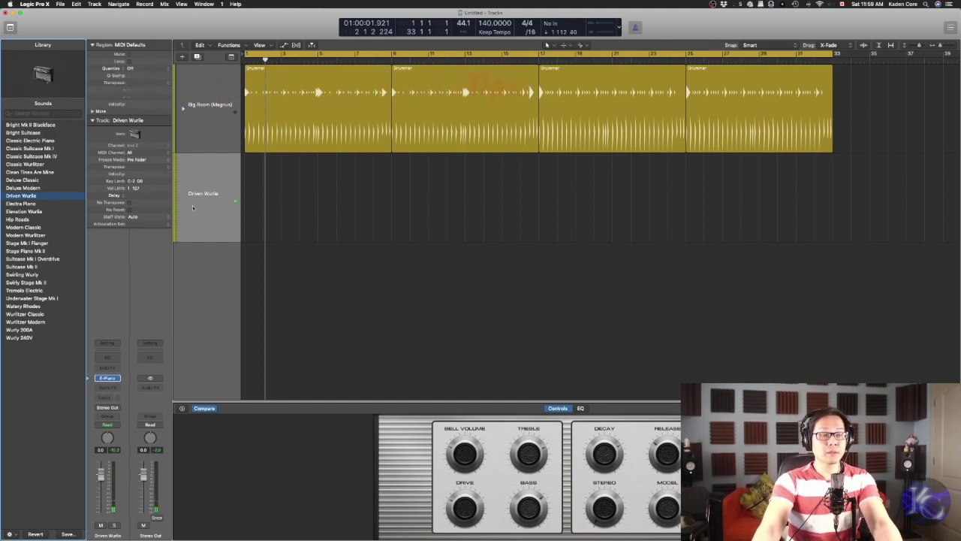
Hide the Library and open the Piano Roll editor for the electric piano track
{"action": "key", "text": "y"}
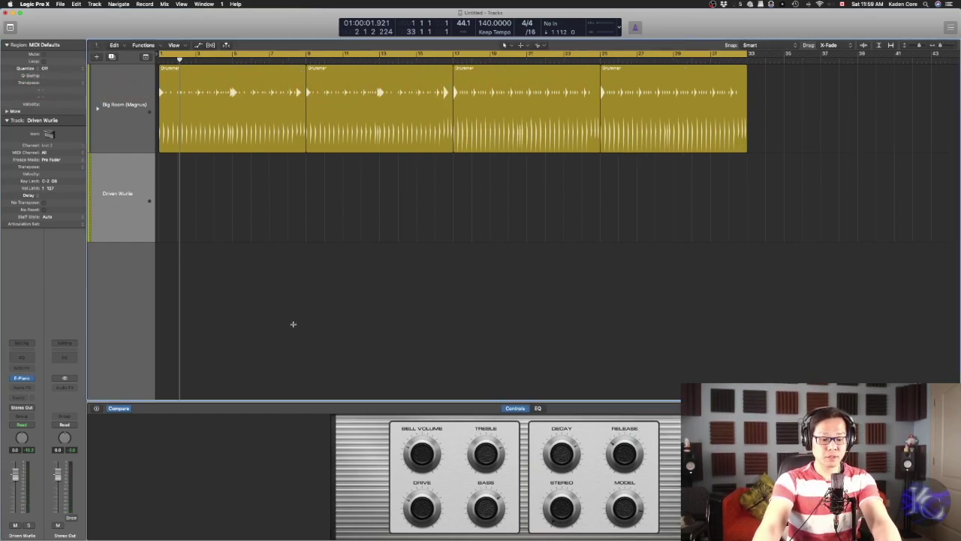
{"action": "key", "text": "p"}
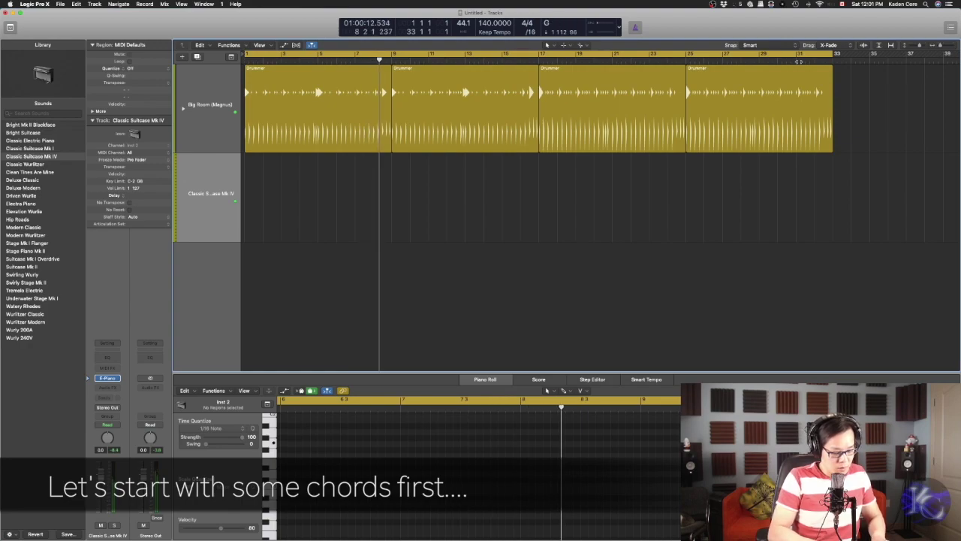
Stop playback, capture the chords just played as a region on the electric piano track, and enlarge the Piano Roll
{"action": "key", "text": "space"}
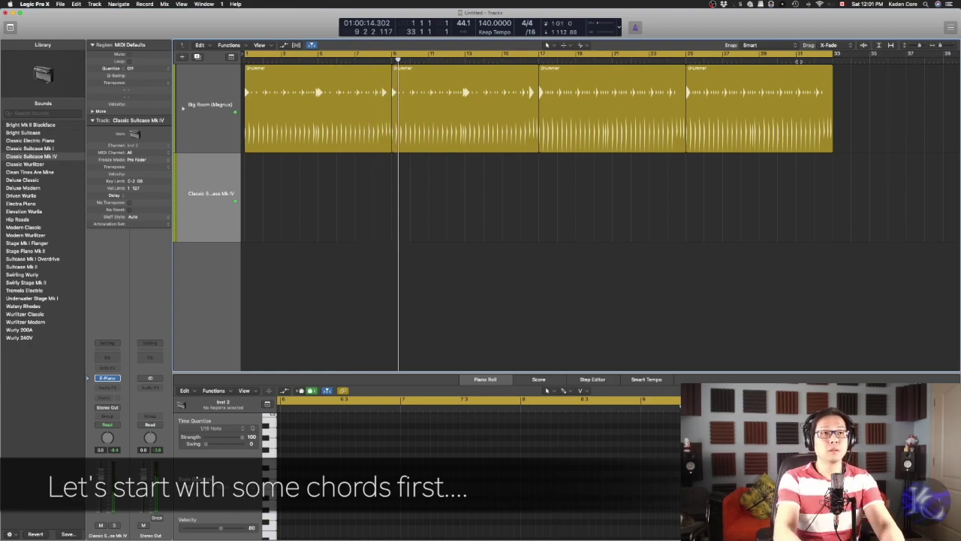
{"action": "key", "text": "shift+r"}
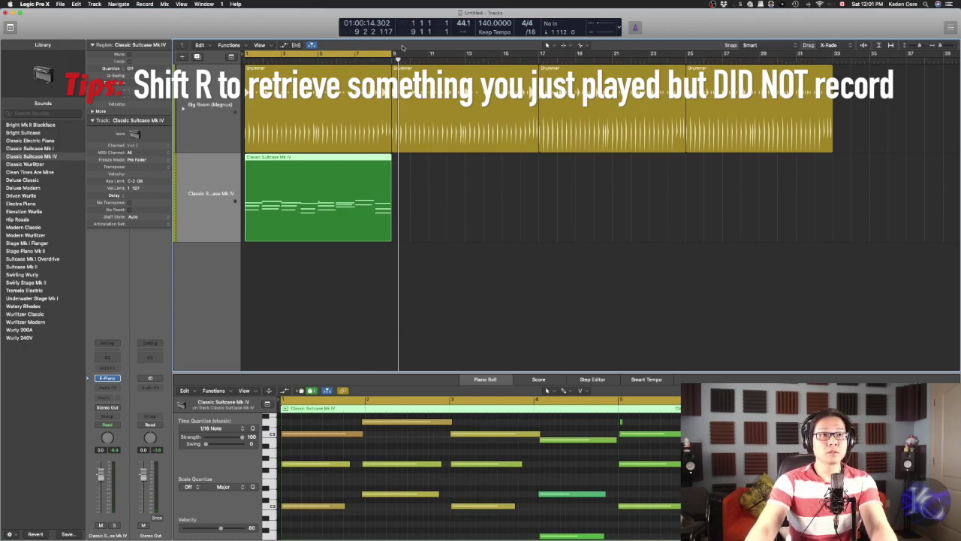
{"action": "left_click", "coordinate": [642, 423]}
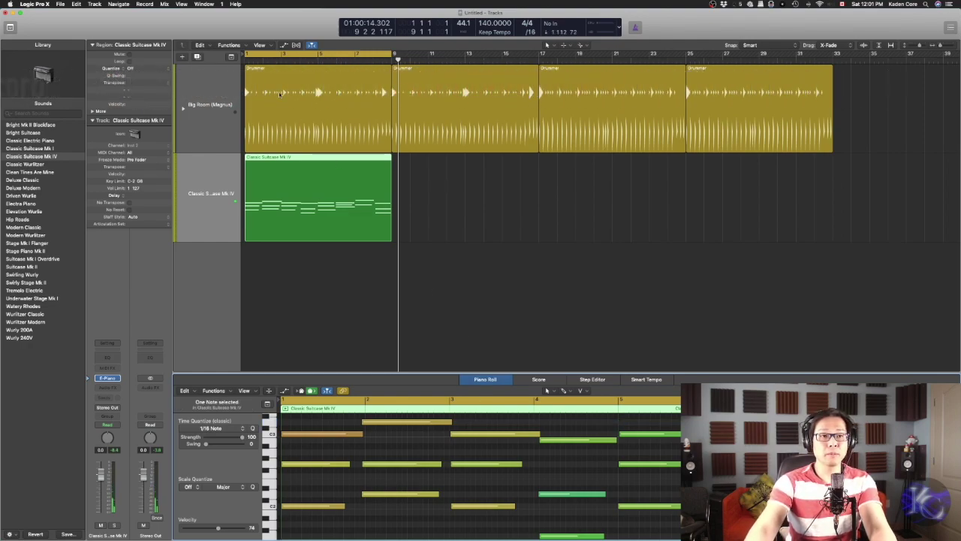
{"action": "left_click_drag", "start_coordinate": [520, 373], "coordinate": [520, 297]}
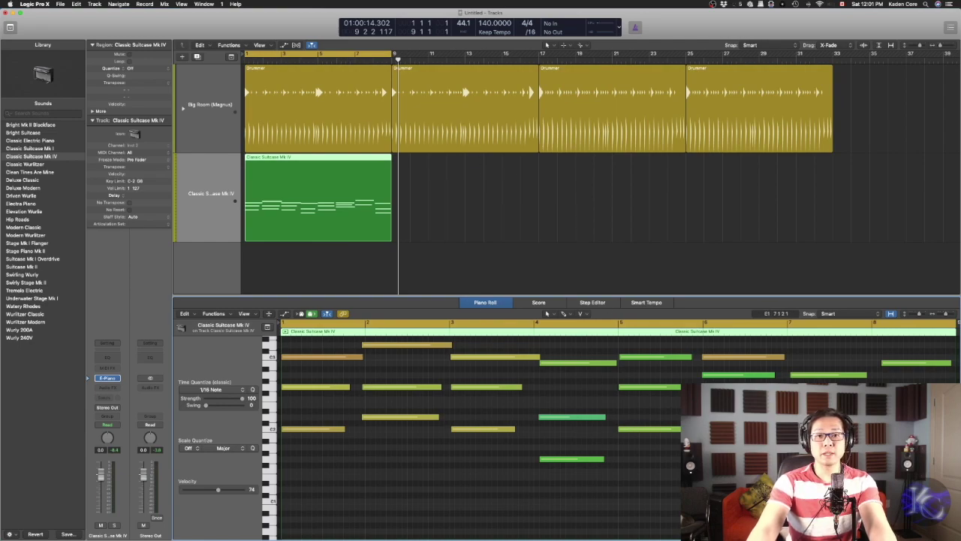
Dismiss the quit request without closing the project and quantize all chord notes to 1/16 notes
{"action": "key", "text": "super+q"}
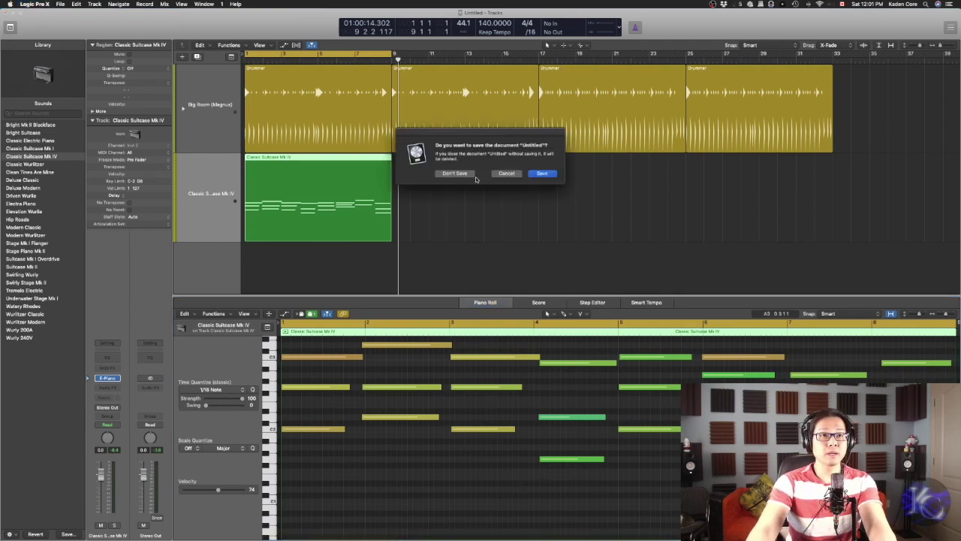
{"action": "left_click", "coordinate": [513, 175]}
{"action": "key", "text": "super+a"}
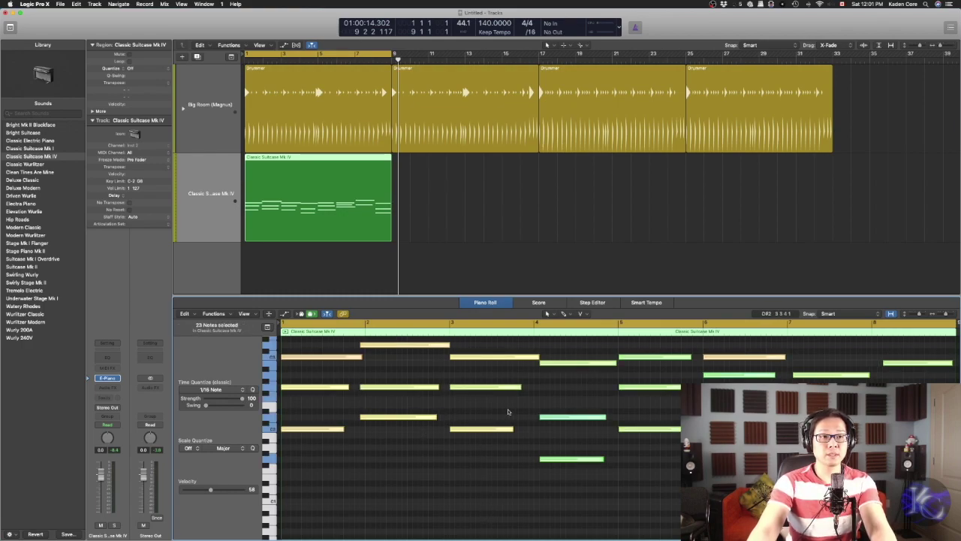
{"action": "left_click", "coordinate": [465, 473]}
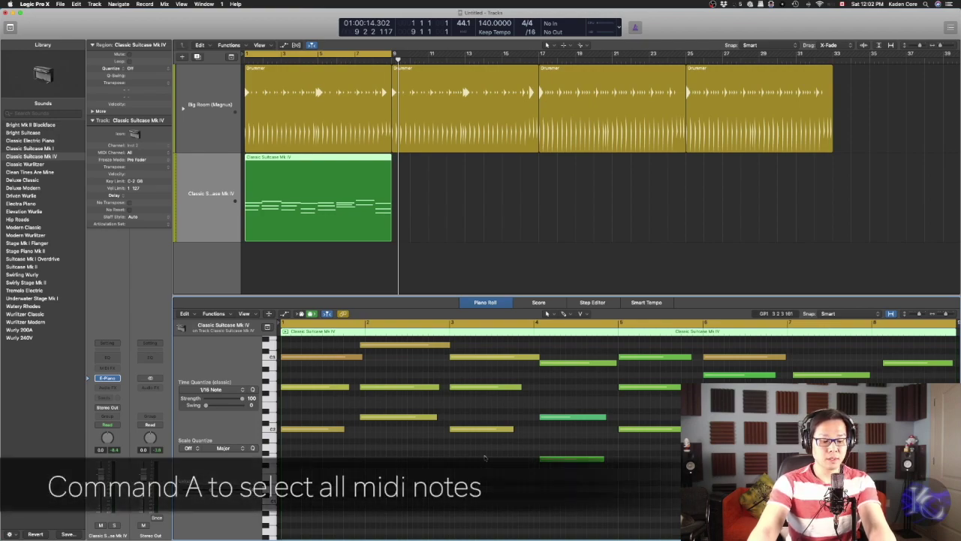
{"action": "key", "text": "super+a"}
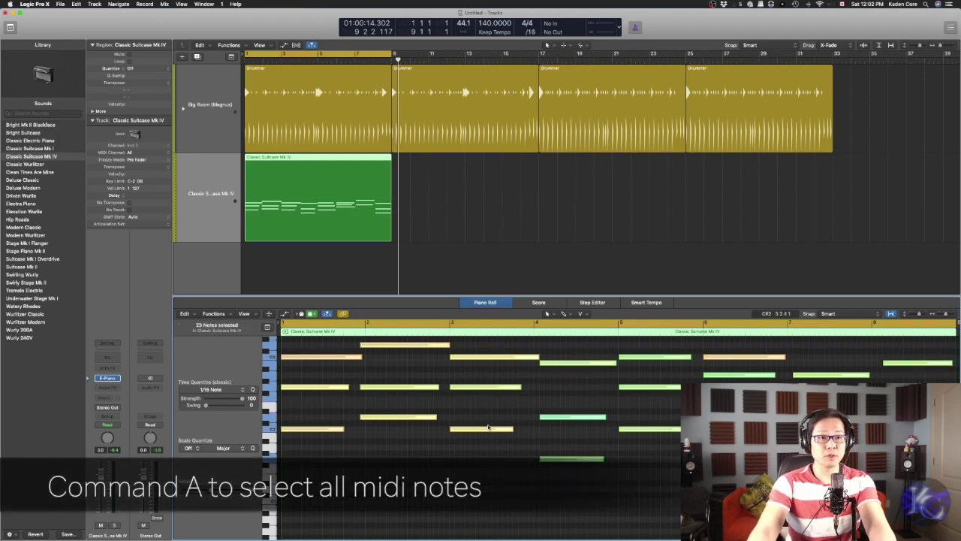
Align the second and fourth chords with the downbeats of bars 2 and 4
{"action": "left_click_drag", "start_coordinate": [390, 424], "coordinate": [410, 345]}
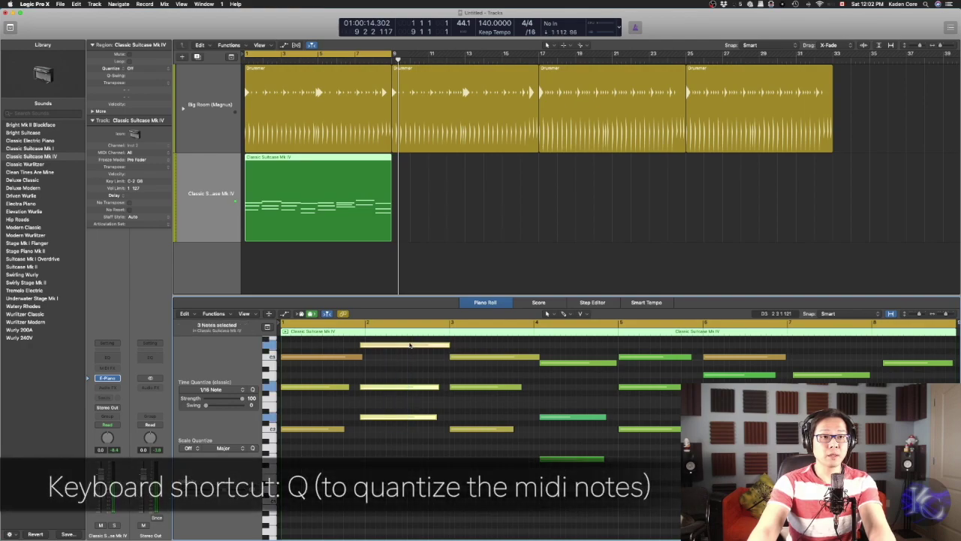
{"action": "key", "text": "super+Left"}
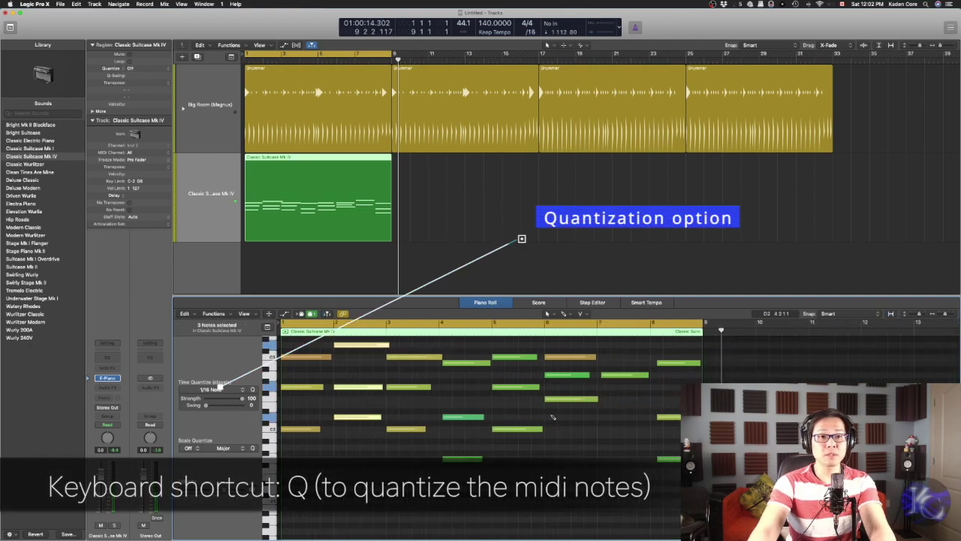
{"action": "left_click_drag", "start_coordinate": [447, 346], "coordinate": [460, 459]}
{"action": "key", "text": "q"}
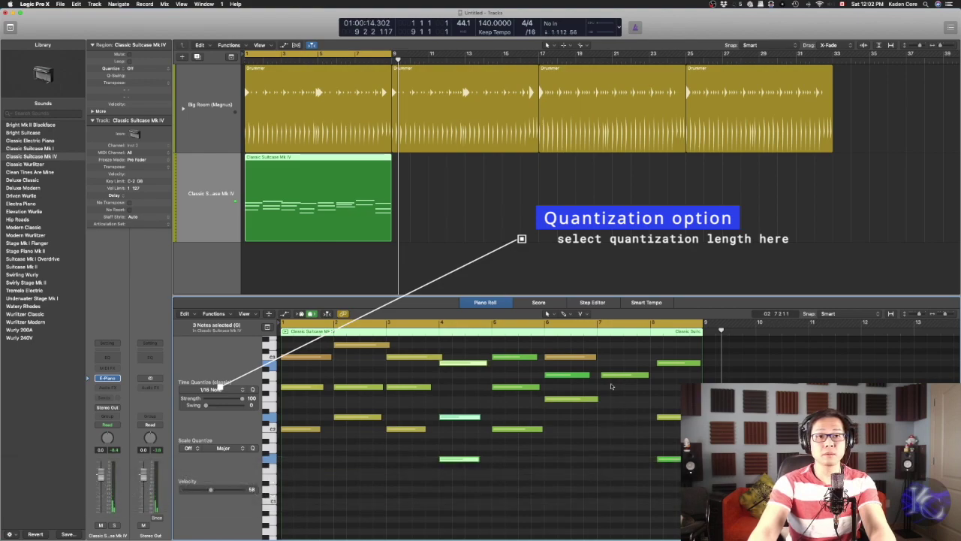
Align the seventh and eighth chords with the downbeats of bars 7 and 8
{"action": "scroll", "coordinate": [629, 402], "scroll_direction": "up", "scroll_amount": 3}
{"action": "left_click_drag", "start_coordinate": [621, 442], "coordinate": [607, 403]}
{"action": "scroll", "coordinate": [666, 407], "scroll_direction": "down", "scroll_amount": 3}
{"action": "left_click_drag", "start_coordinate": [666, 479], "coordinate": [660, 361]}
{"action": "scroll", "coordinate": [652, 404], "scroll_direction": "up", "scroll_amount": 2}
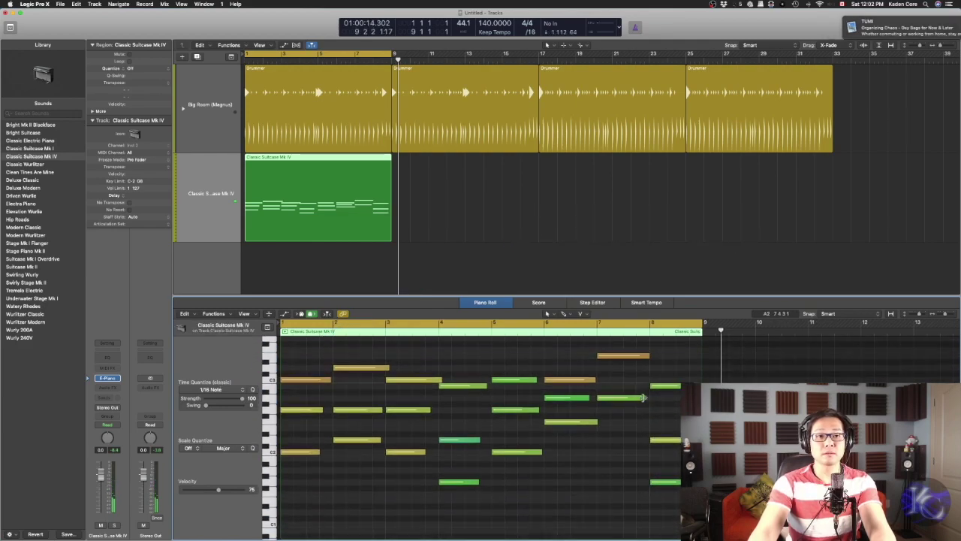
{"action": "key", "text": "super+Right"}
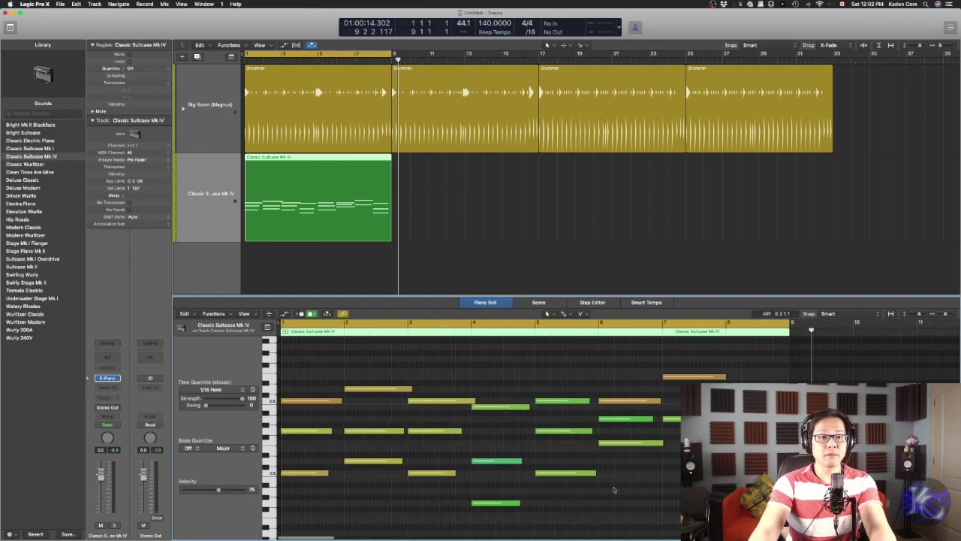
Trim the ends of all chord notes to the following notes, keeping the overlapping chord notes
{"action": "key", "text": "super+a"}
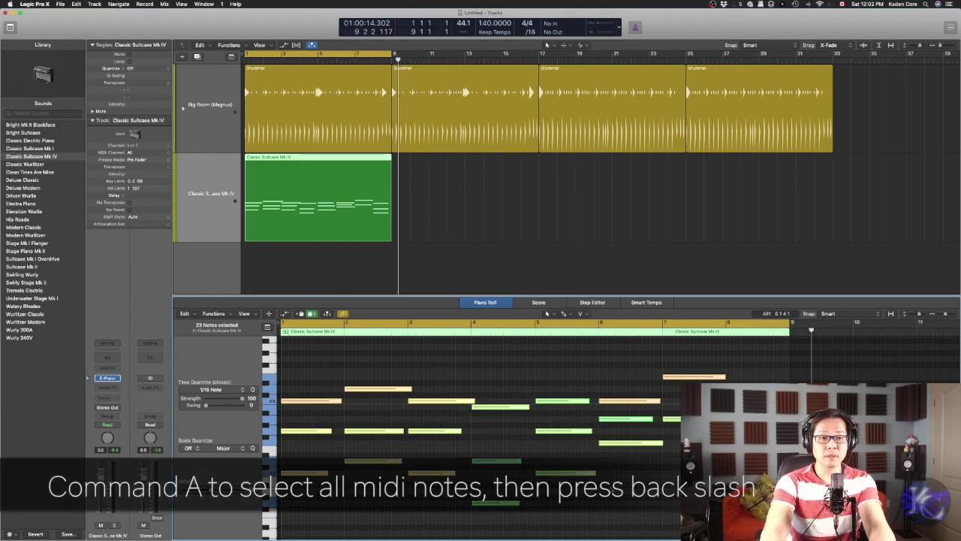
{"action": "key", "text": "backslash"}
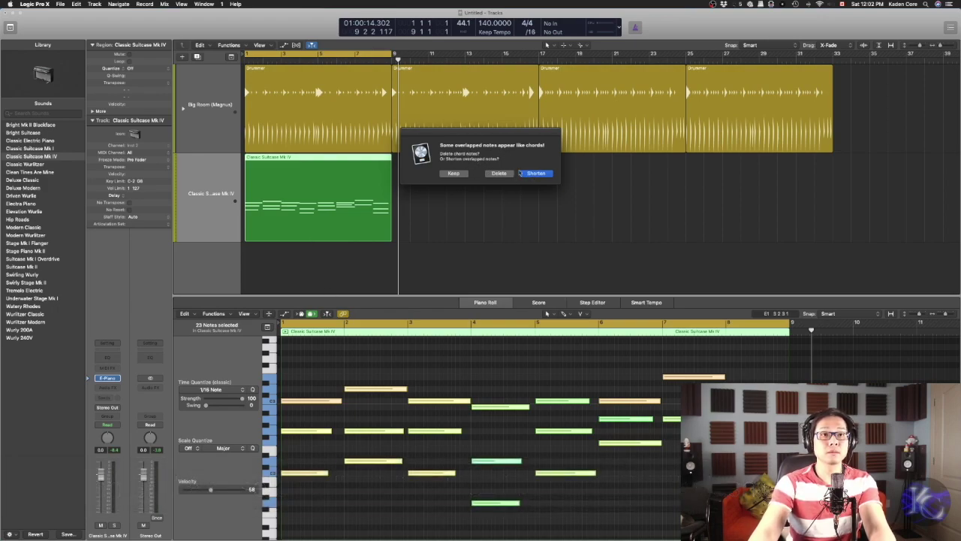
{"action": "left_click", "coordinate": [455, 173]}
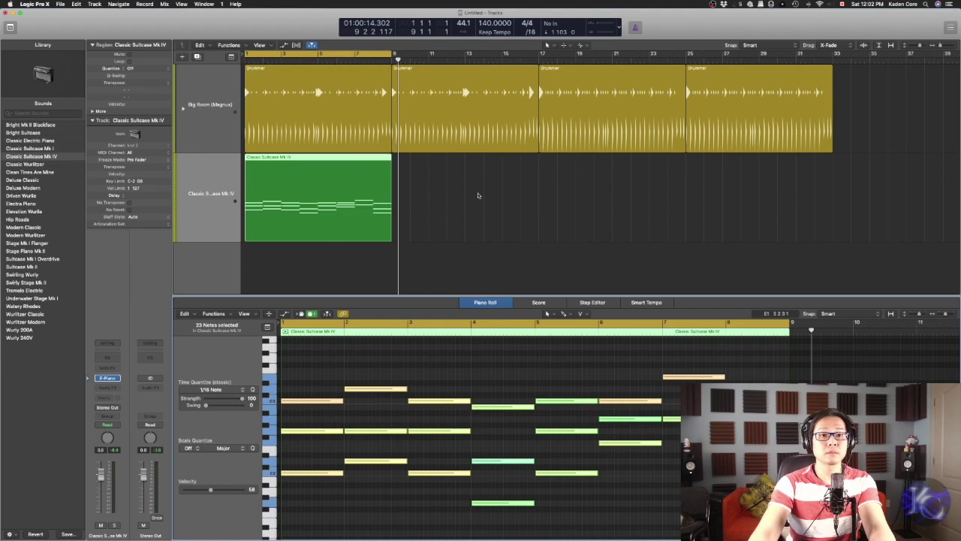
Duplicate the Classic Suitcase Mk IV track to get an empty second electric piano track
{"action": "scroll", "coordinate": [600, 355], "scroll_direction": "down", "scroll_amount": 3}
{"action": "scroll", "coordinate": [597, 356], "scroll_direction": "up", "scroll_amount": 5}
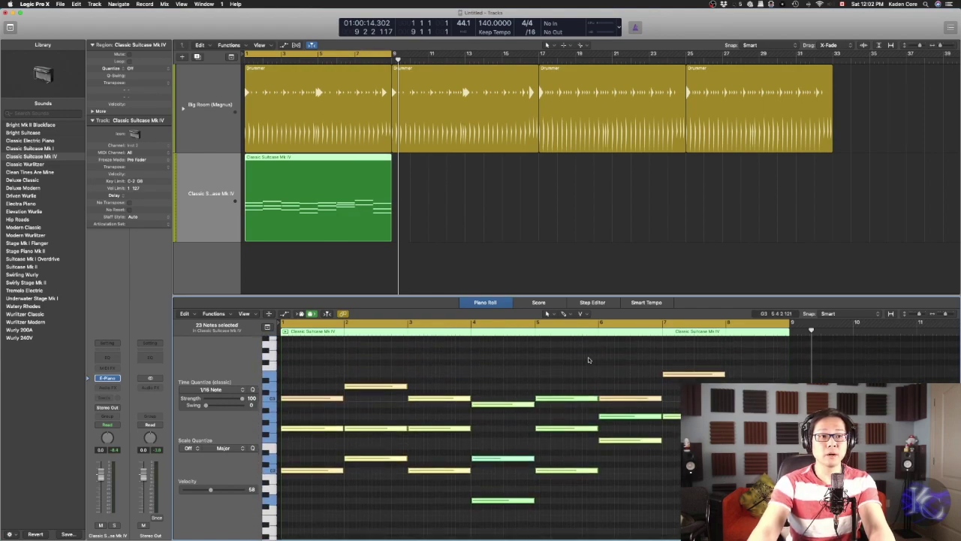
{"action": "left_click", "coordinate": [211, 164]}
{"action": "left_click", "coordinate": [196, 57]}
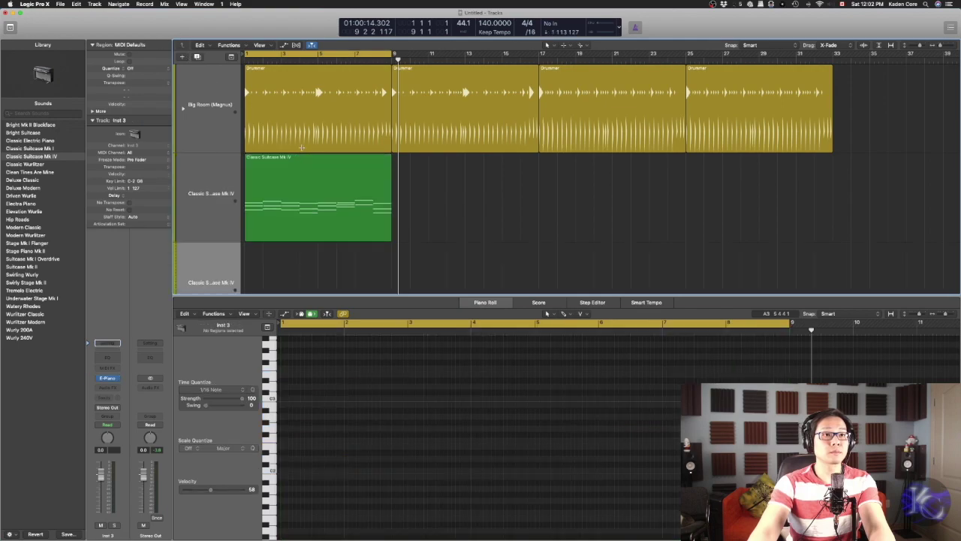
{"action": "scroll", "coordinate": [259, 251], "scroll_direction": "down", "scroll_amount": 2}
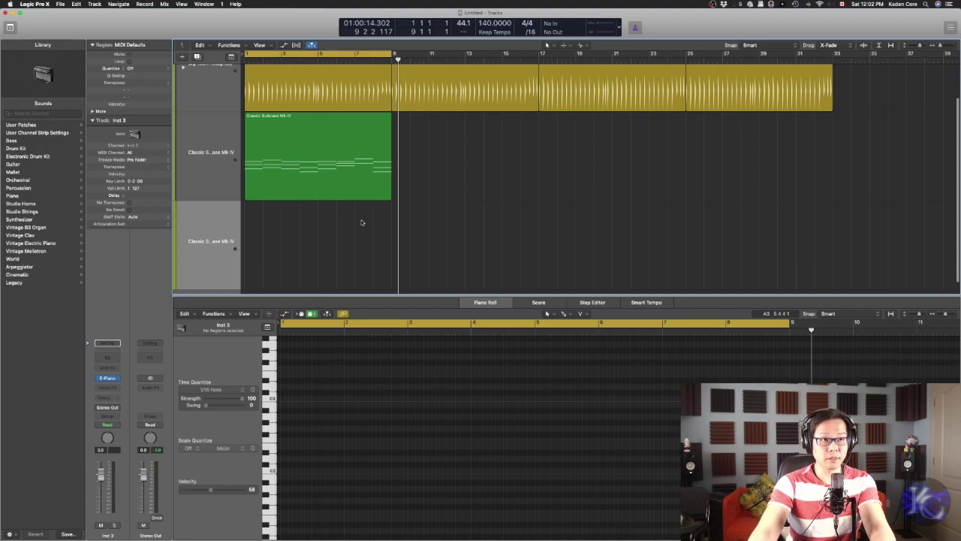
Play the song from the start while performing a melody, and capture the performance as a region on the duplicated track
{"action": "key", "text": "space"}
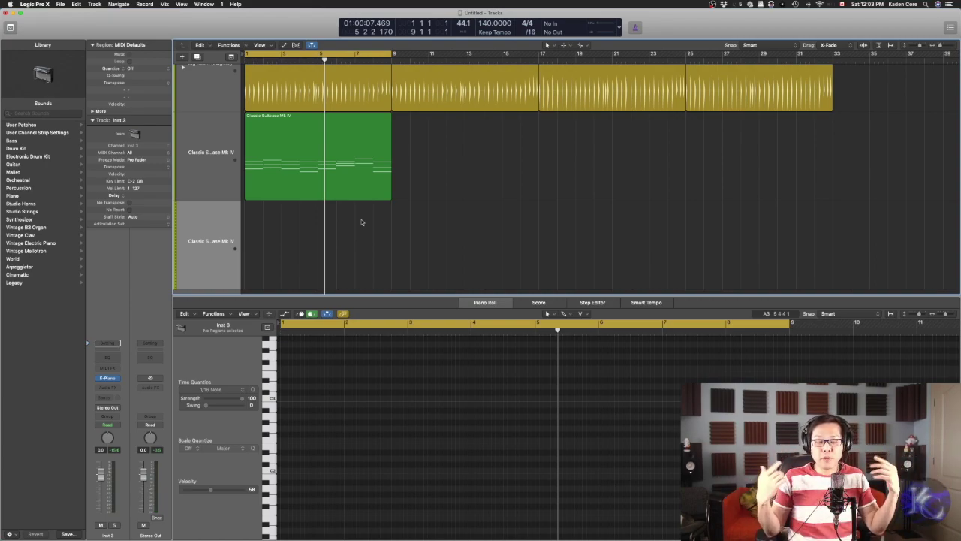
{"action": "key", "text": "Return"}
{"action": "key", "text": "space"}
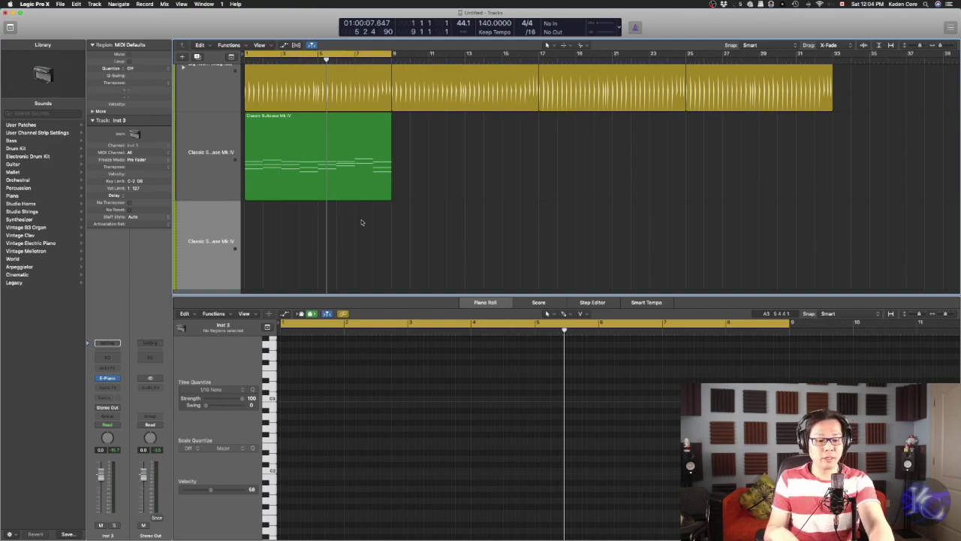
{"action": "key", "text": "shift+r"}
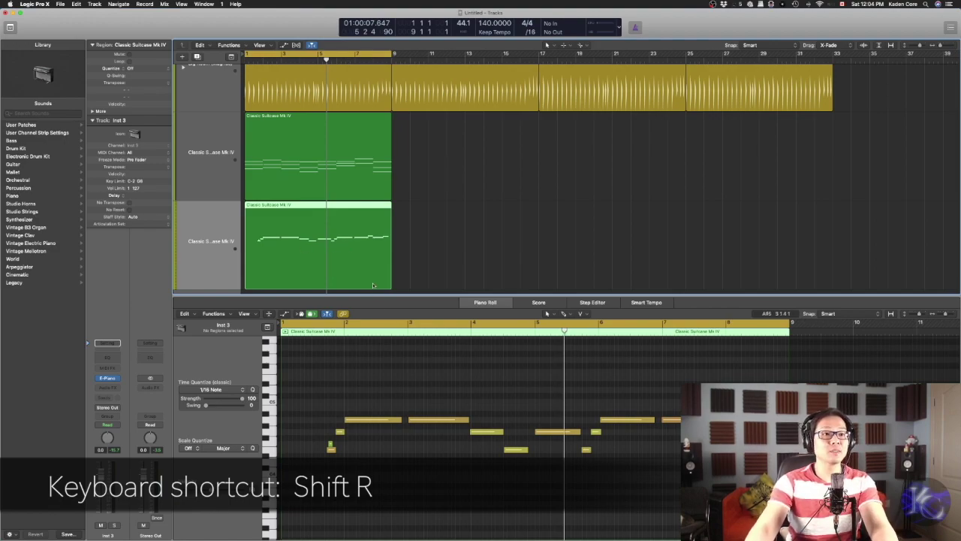
Extend the end of the melody region to bar 10 and enlarge the Piano Roll
{"action": "scroll", "coordinate": [608, 405], "scroll_direction": "up", "scroll_amount": 2}
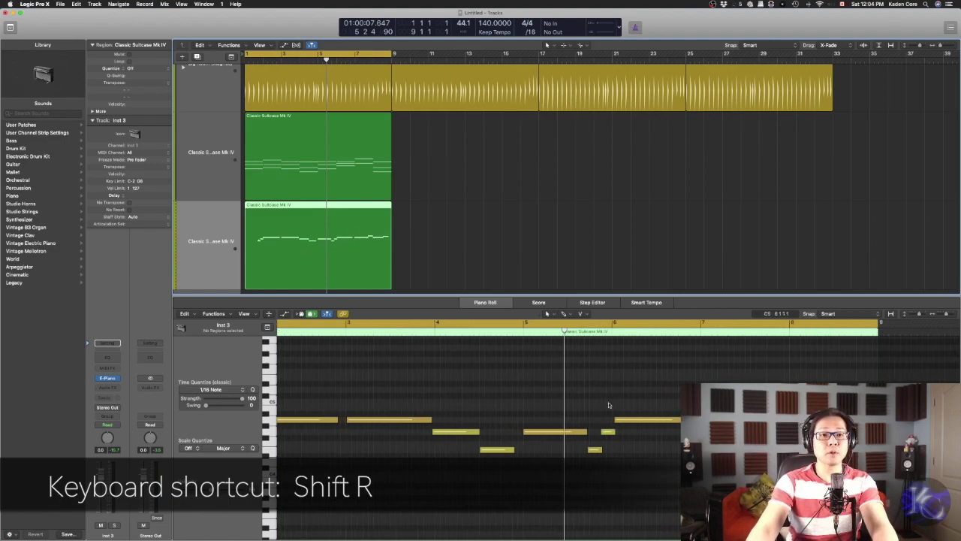
{"action": "scroll", "coordinate": [605, 402], "scroll_direction": "down", "scroll_amount": 3}
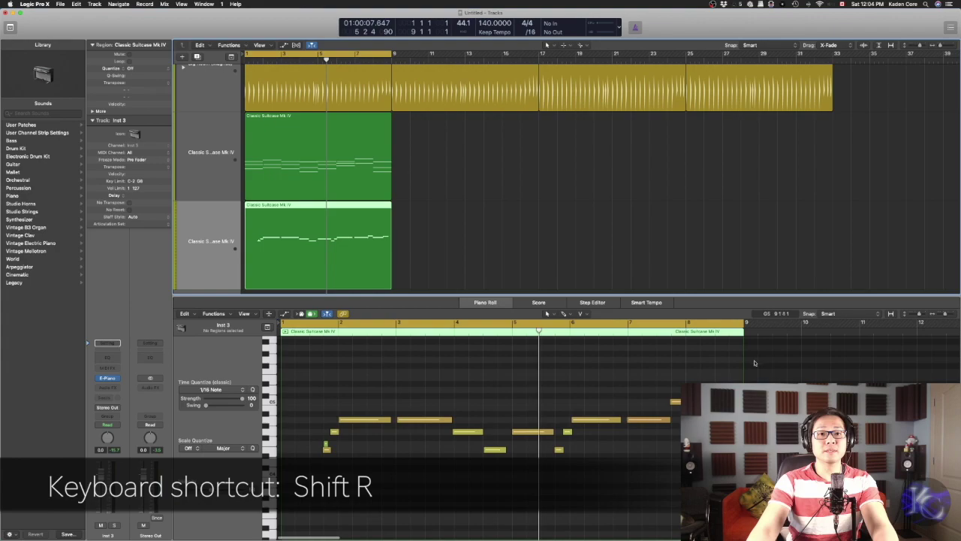
{"action": "left_click_drag", "start_coordinate": [745, 365], "coordinate": [802, 362]}
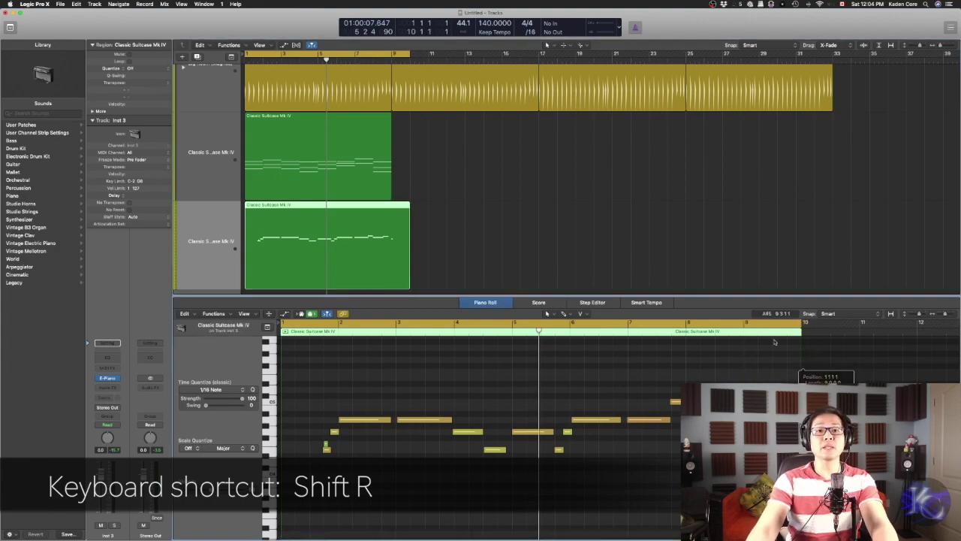
{"action": "left_click_drag", "start_coordinate": [696, 297], "coordinate": [696, 198]}
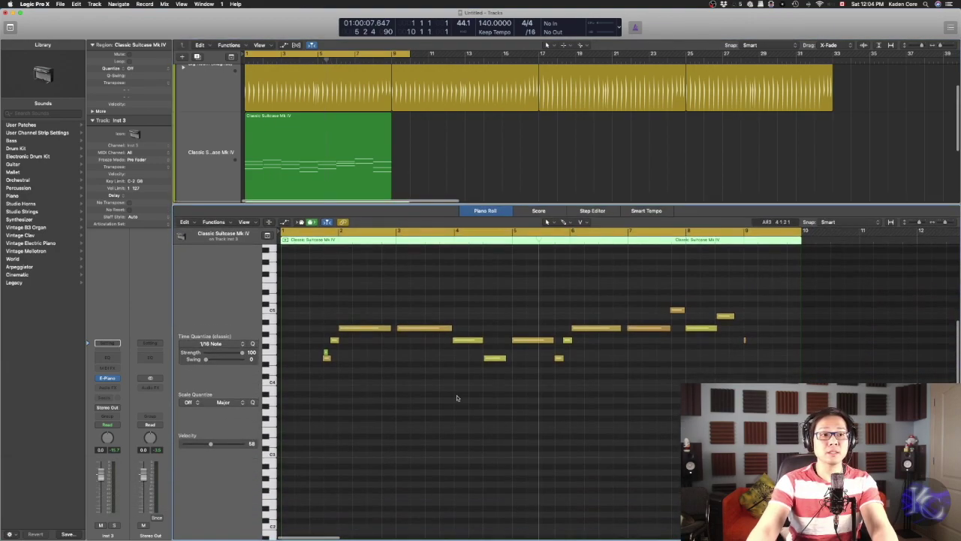
Play the melody and replace the stray short note before bar 2 with a longer G4 note at the start of bar 1
{"action": "key", "text": "Return"}
{"action": "key", "text": "space"}
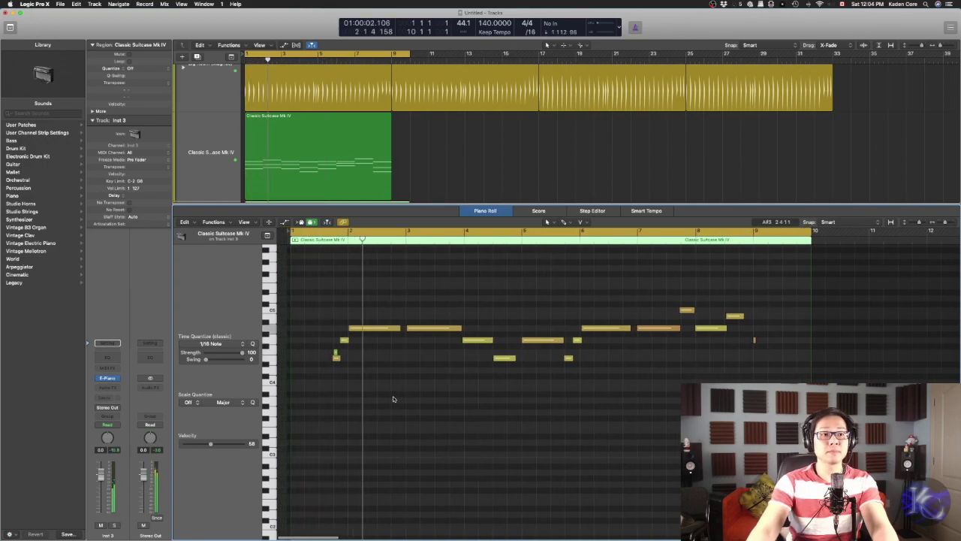
{"action": "left_click", "coordinate": [326, 356]}
{"action": "left_click_drag", "start_coordinate": [334, 339], "coordinate": [308, 339]}
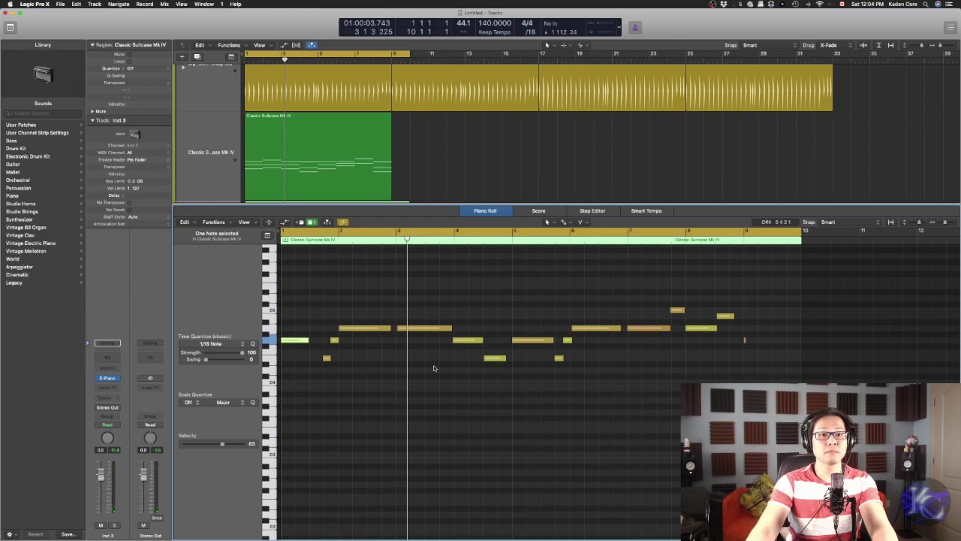
Quantize all melody notes to 1/16 notes
{"action": "key", "text": "super+a"}
{"action": "key", "text": "q"}
{"action": "left_click", "coordinate": [762, 374]}
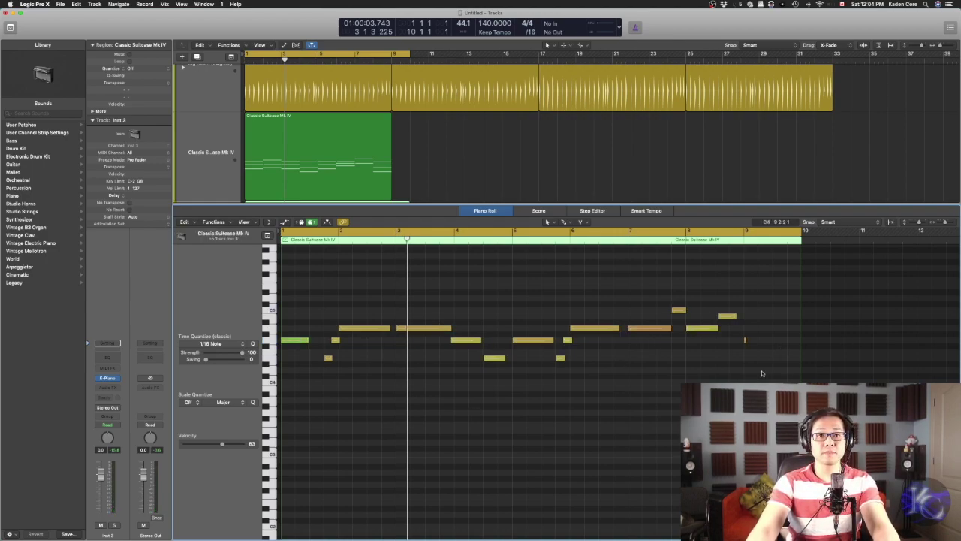
Play the melody from the start and lengthen its opening G4 note towards the next note
{"action": "key", "text": "Return"}
{"action": "key", "text": "space"}
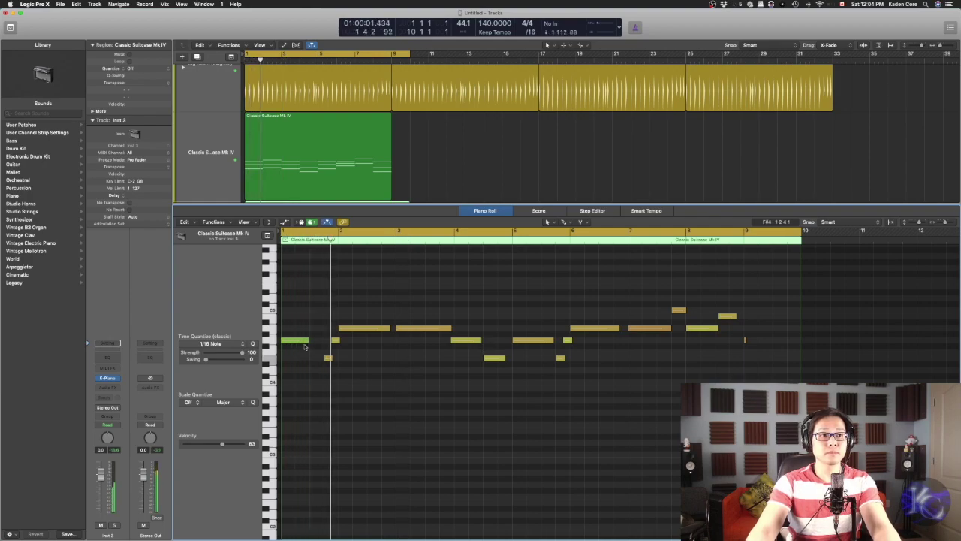
{"action": "left_click_drag", "start_coordinate": [307, 339], "coordinate": [319, 340]}
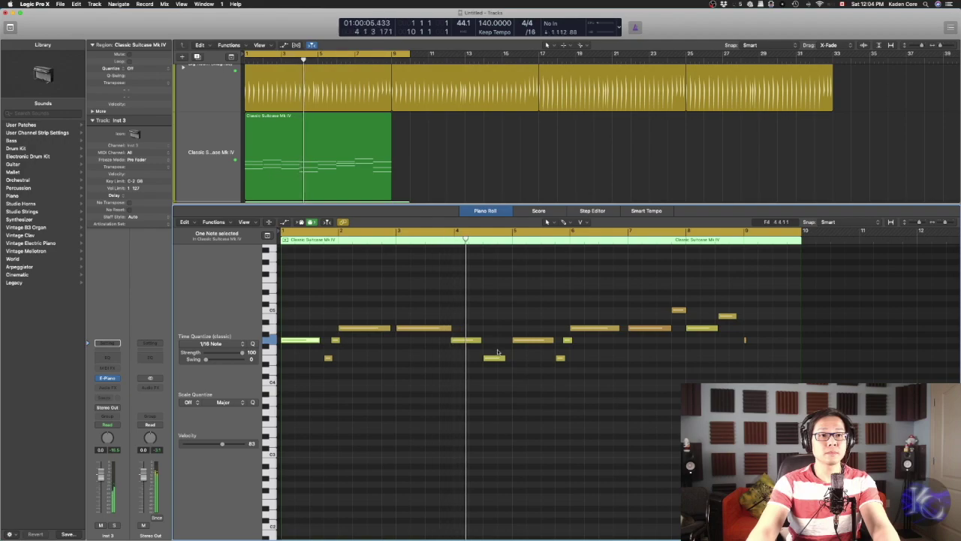
Shorten the long note in bar 3 and add a short B4 note on beat 4 of that bar
{"action": "left_click_drag", "start_coordinate": [479, 342], "coordinate": [439, 329]}
{"action": "left_click", "coordinate": [430, 326]}
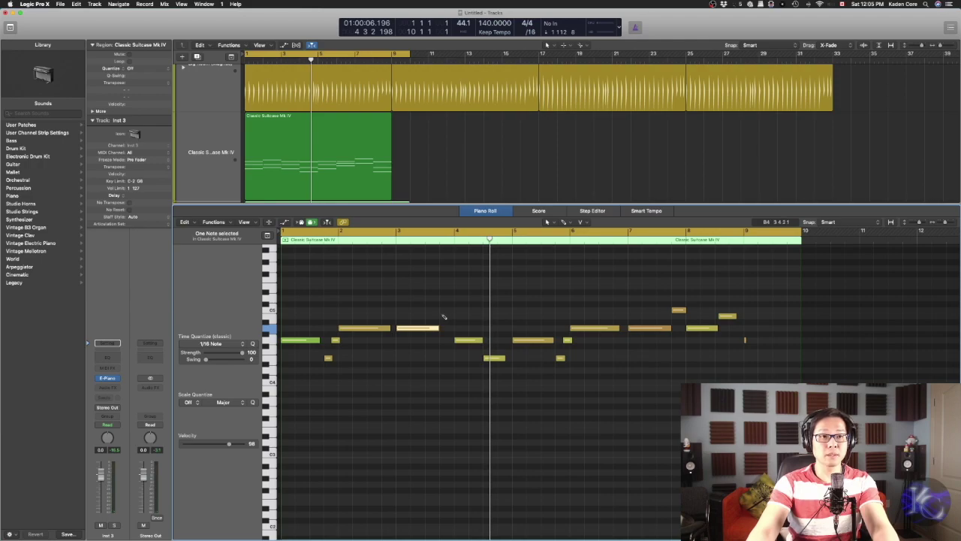
{"action": "left_click", "coordinate": [444, 316]}
{"action": "left_click_drag", "start_coordinate": [458, 318], "coordinate": [454, 319]}
{"action": "key", "text": "space"}
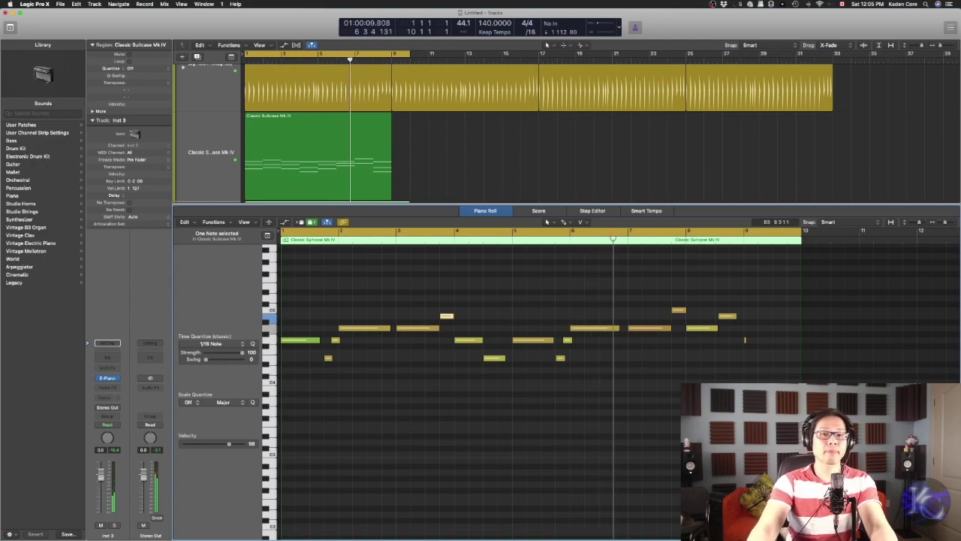
Remove the stray note at bar 9, trim the melody region to end at bar 9, and shrink the Piano Roll
{"action": "left_click", "coordinate": [766, 348]}
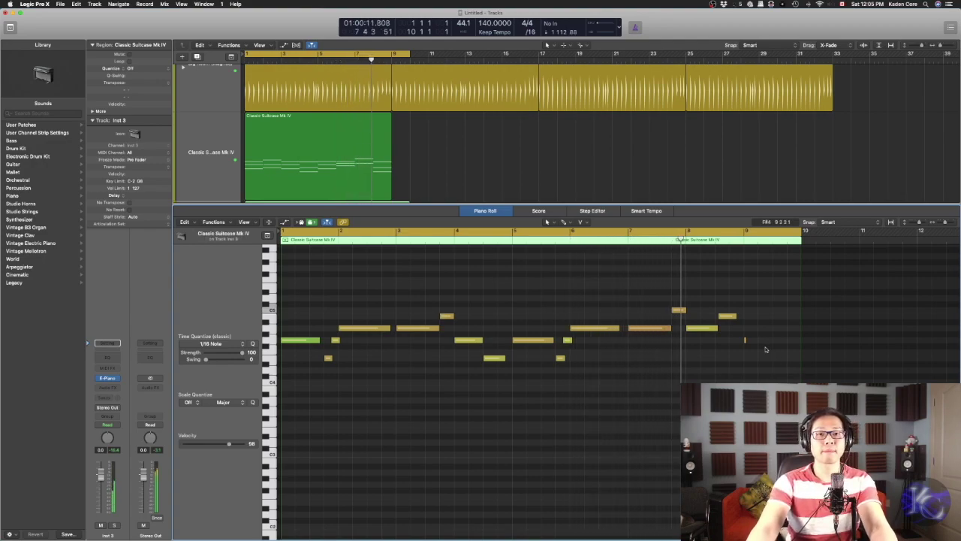
{"action": "key", "text": "space"}
{"action": "left_click", "coordinate": [744, 341]}
{"action": "left_click_drag", "start_coordinate": [744, 340], "coordinate": [741, 365]}
{"action": "left_click_drag", "start_coordinate": [574, 205], "coordinate": [571, 377]}
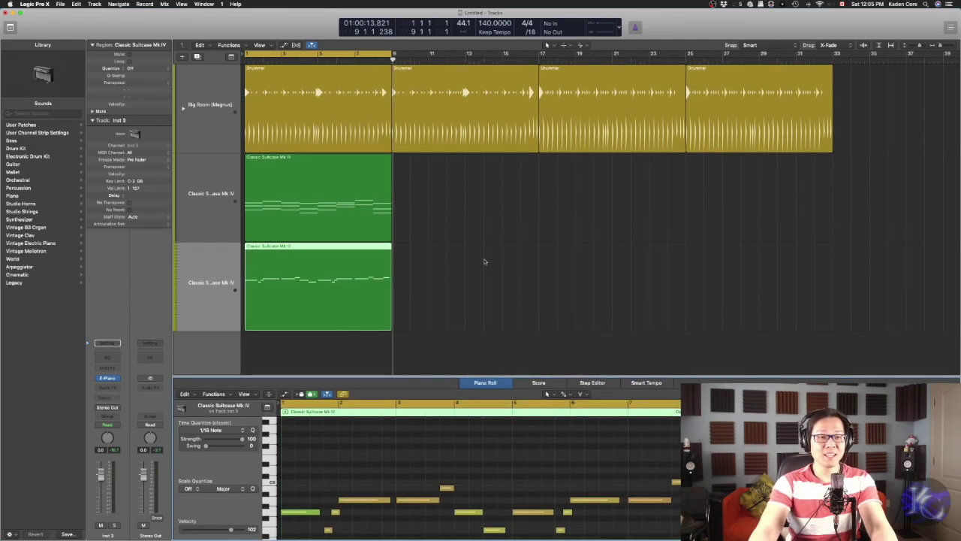
Select the chord region on the first electric piano track and play the cycled bars 1 to 9 with drums, chords and melody
{"action": "left_click", "coordinate": [511, 262], "text": "ctrl+alt"}
{"action": "left_click", "coordinate": [510, 261], "text": "ctrl+alt"}
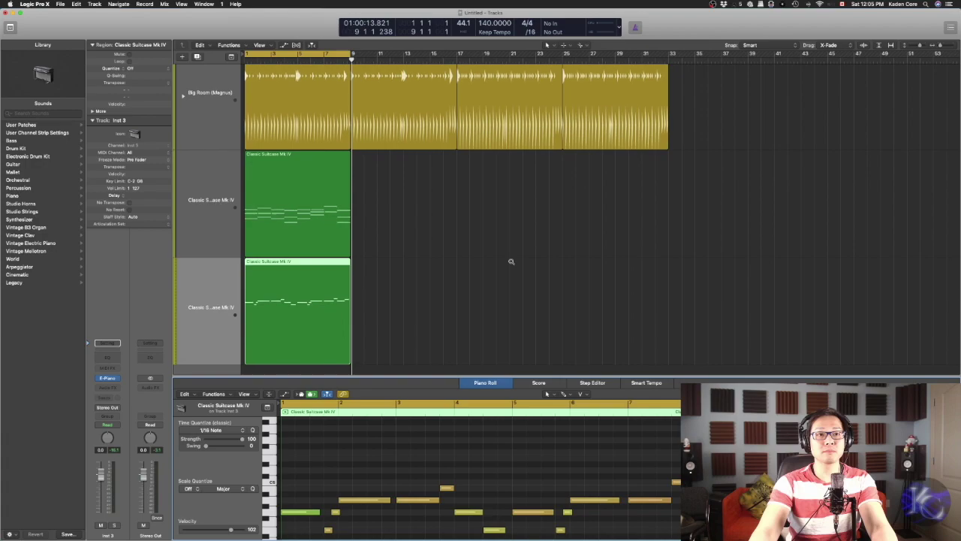
{"action": "scroll", "coordinate": [511, 261], "scroll_direction": "right", "scroll_amount": 2}
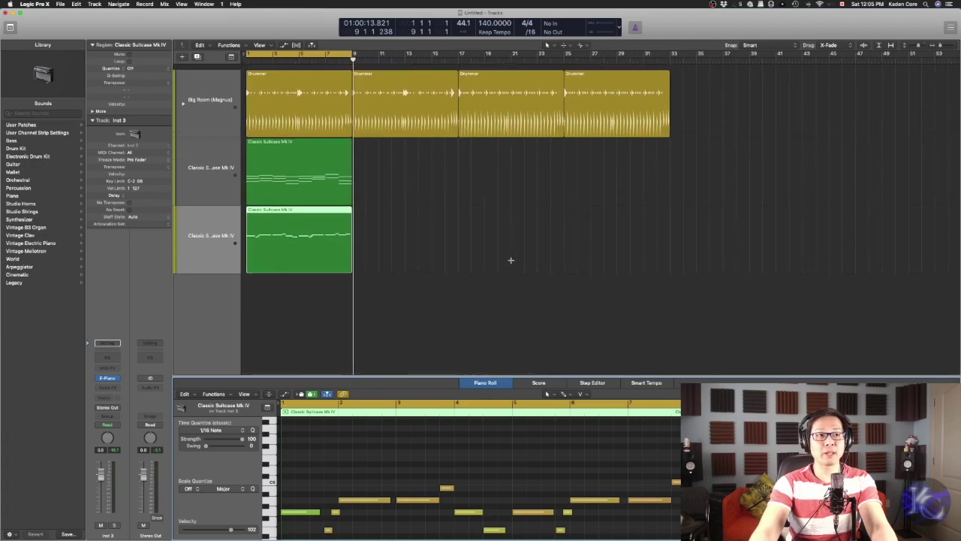
{"action": "key", "text": "super+Right"}
{"action": "key", "text": "super+Right"}
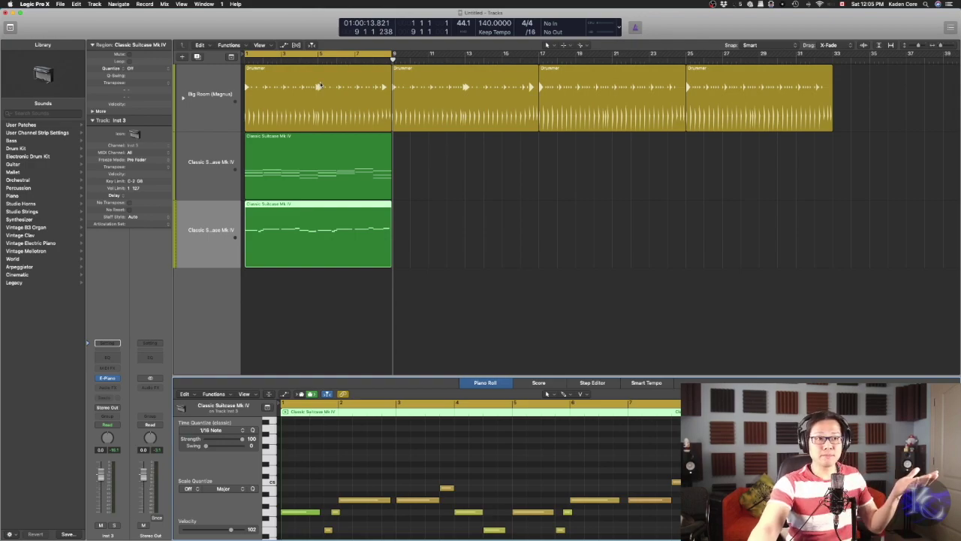
{"action": "left_click", "coordinate": [320, 86]}
{"action": "left_click", "coordinate": [336, 151]}
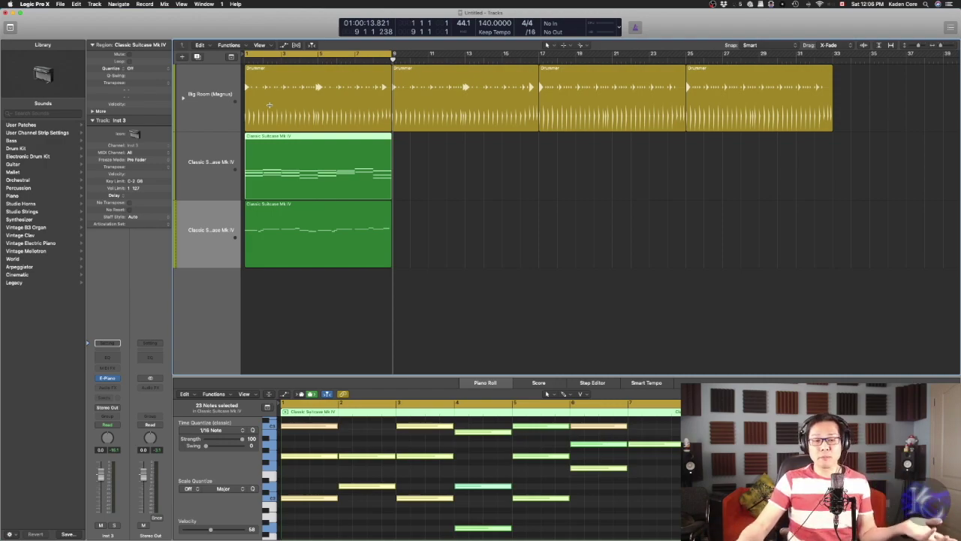
{"action": "key", "text": "space"}
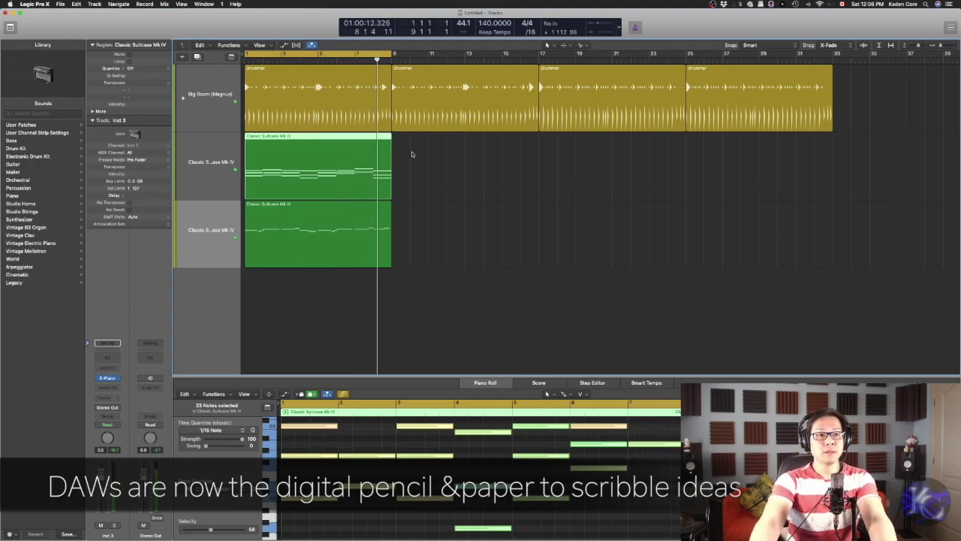
{"action": "key", "text": "space"}
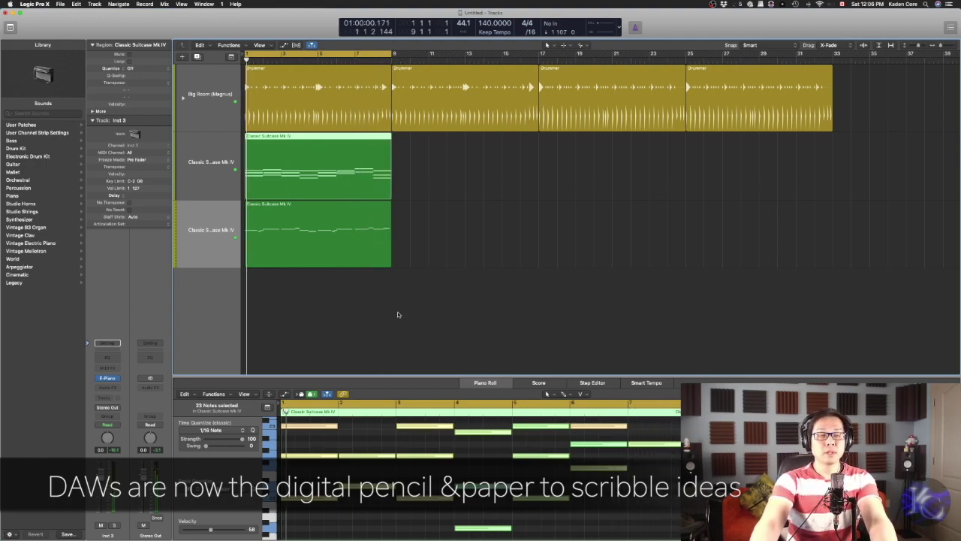